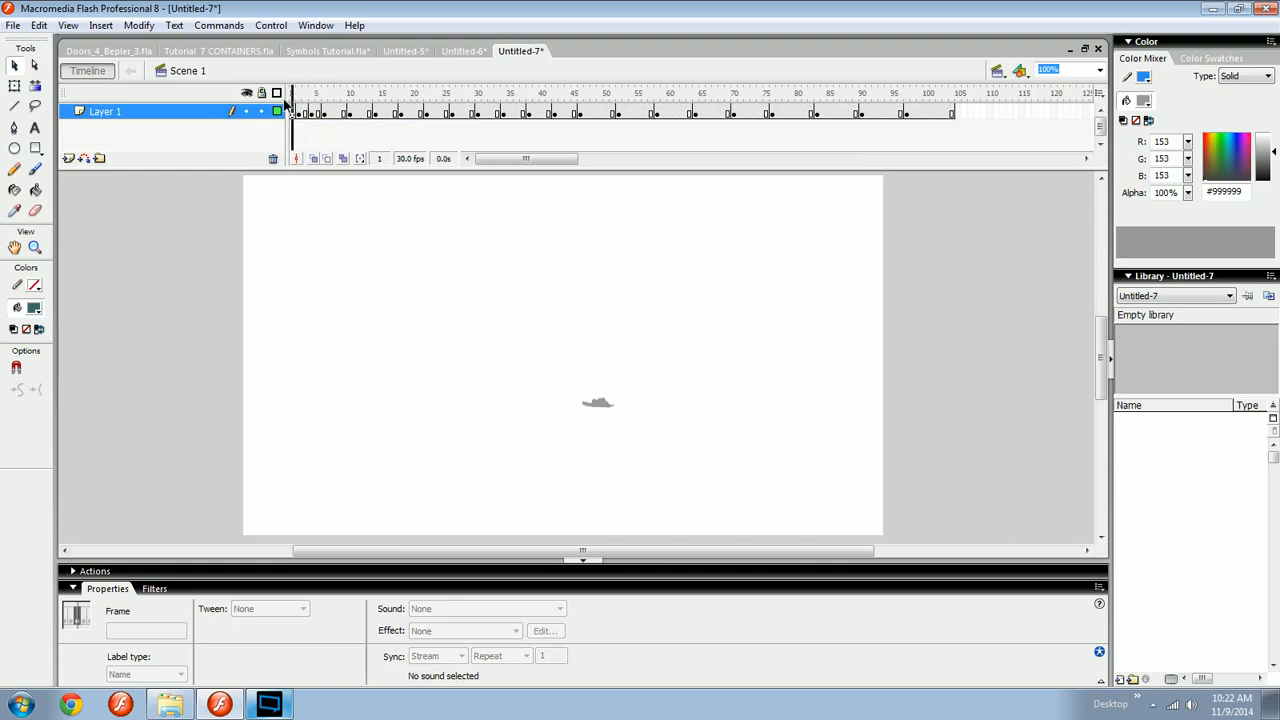
- Scrub through the gray particle animation from frame 1 to frame 25 and return to frame 1
mouse_move(287, 97)
left_mouse_down()
mouse_move(448, 95)
mouse_move(292, 100)
mouse_move(342, 100)
mouse_move(298, 110)
mouse_move(551, 95)
mouse_move(449, 93)
left_mouse_up()
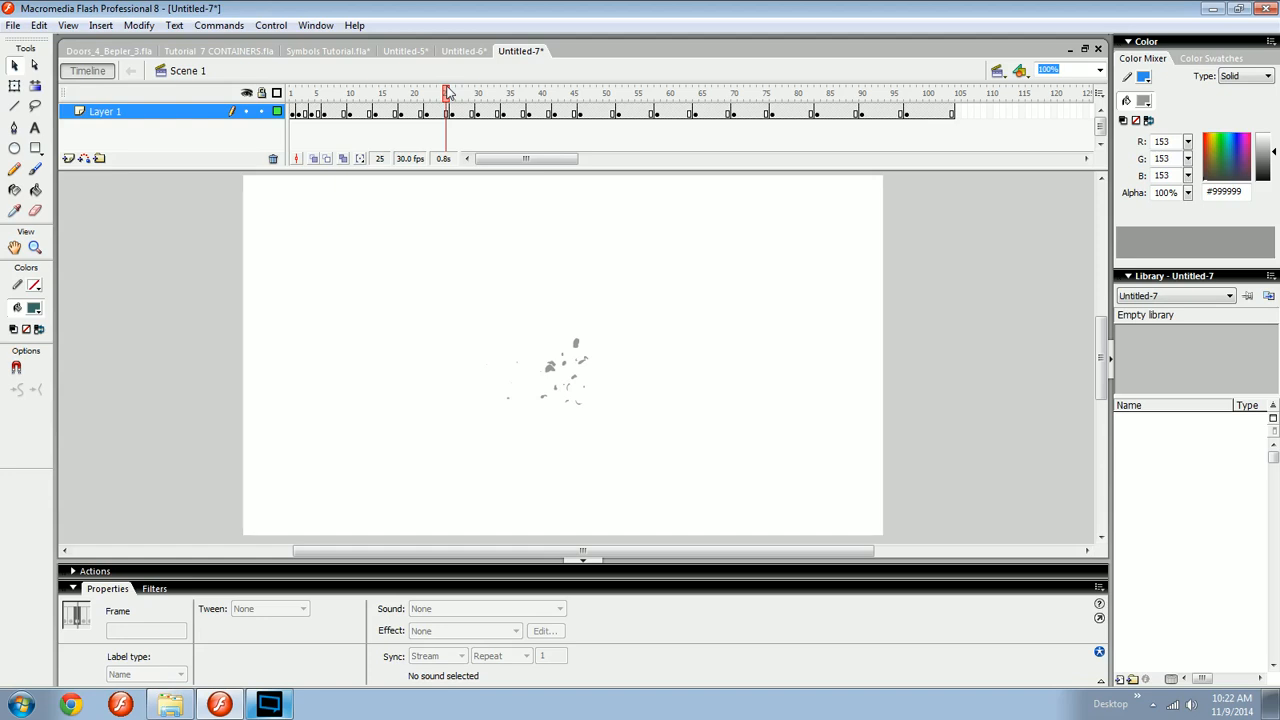
left_click(720, 294)
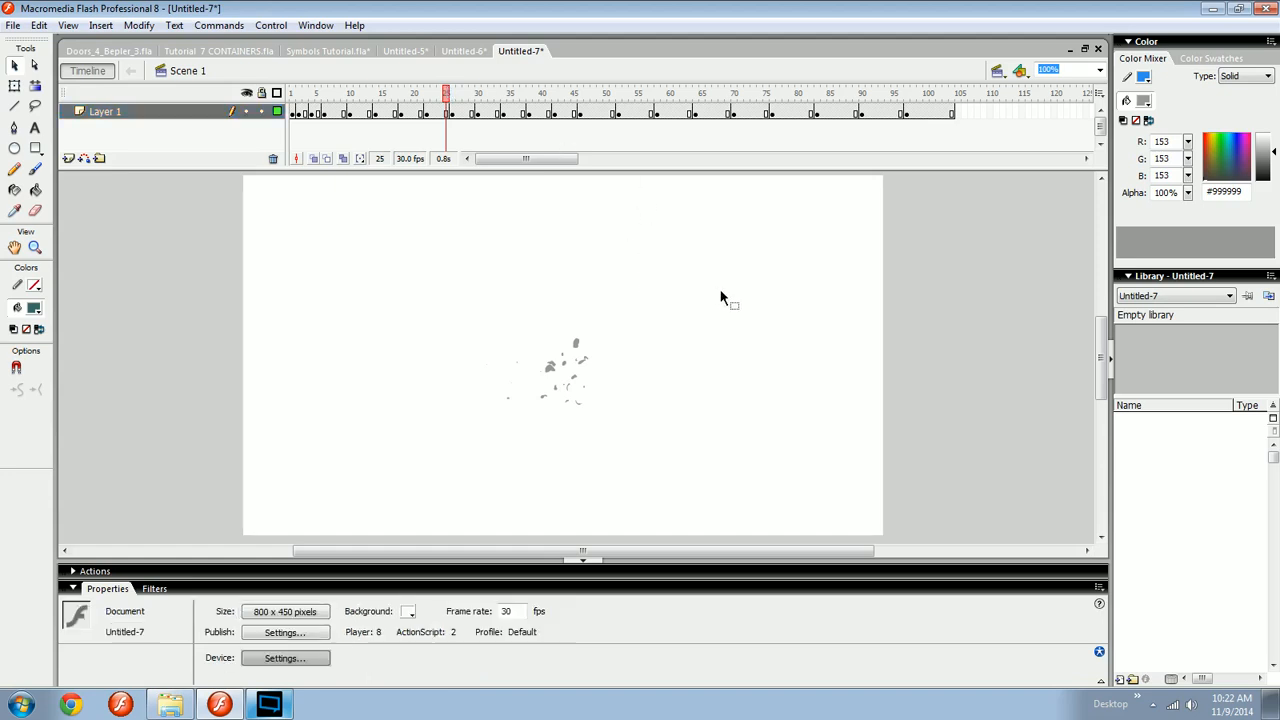
left_click_drag(727, 278, 742, 274)
left_click_drag(617, 275, 610, 285)
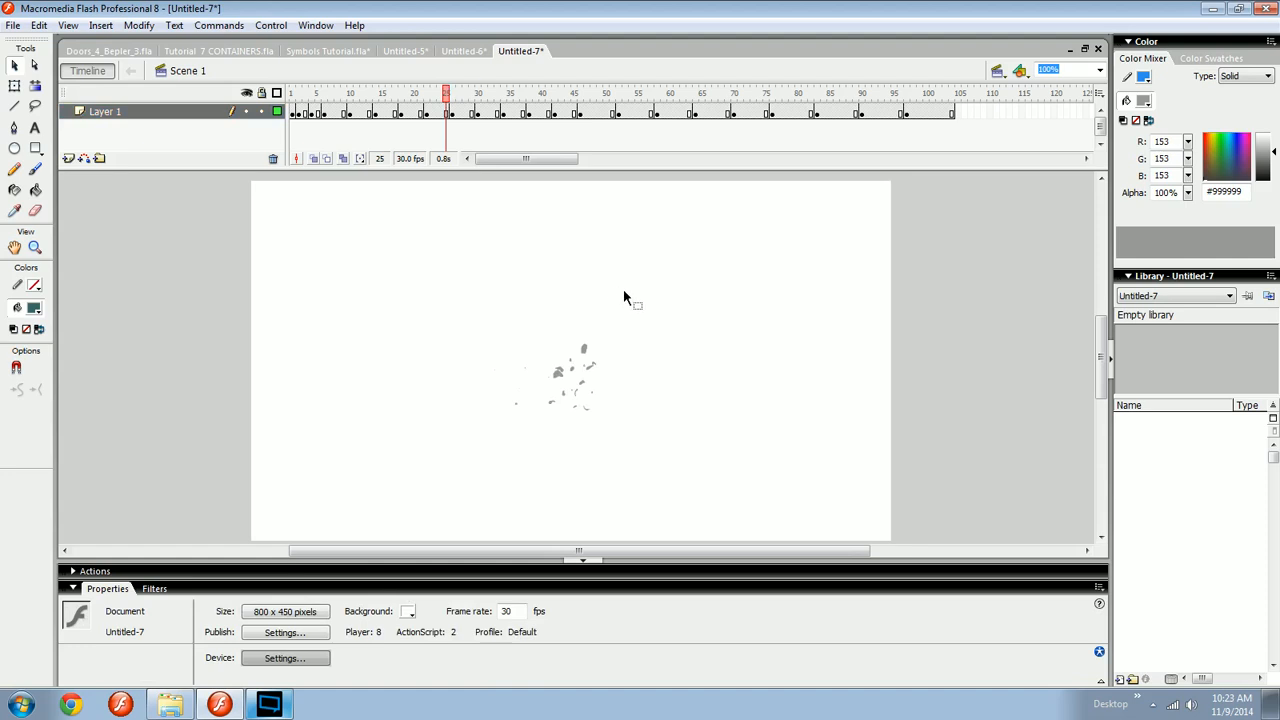
left_click_drag(447, 93, 292, 92)
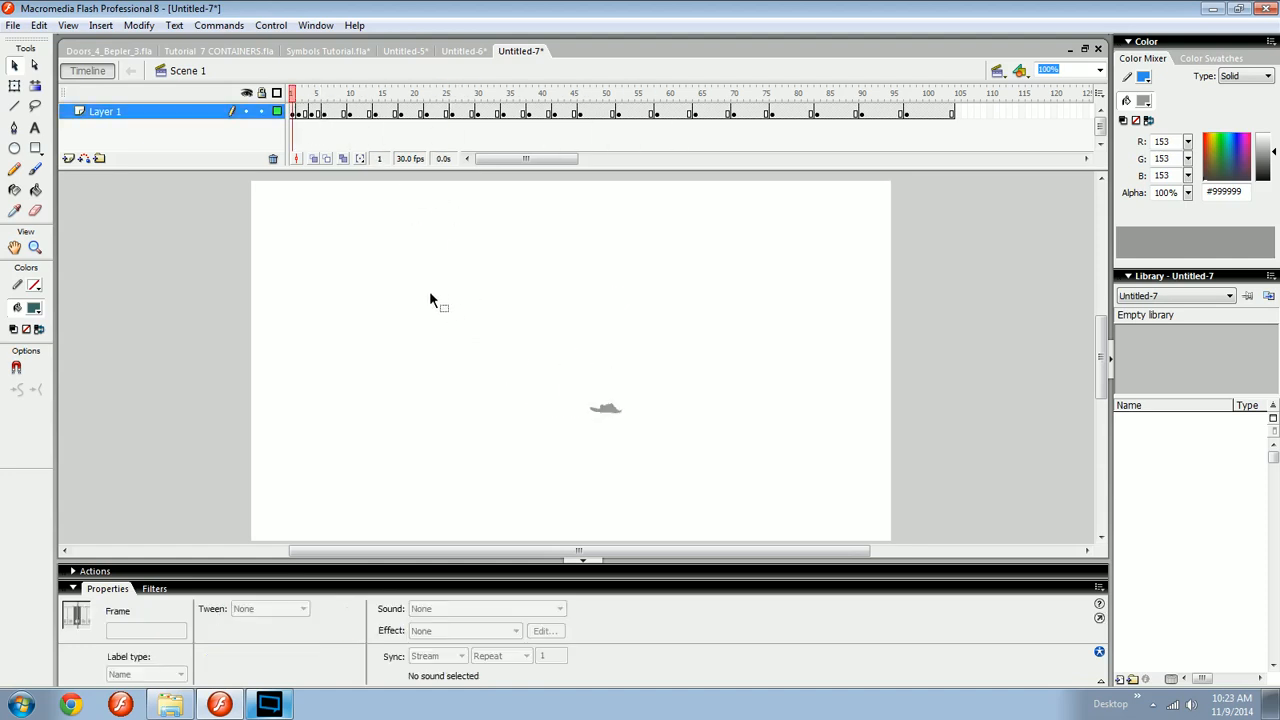
- Paint an upright hourglass outline in the upper left of the canvas and fill both halves with dark teal
key("b")
left_click_drag(362, 246, 354, 334)
key("ctrl+z")
mouse_move(331, 238)
left_mouse_down()
mouse_move(369, 328)
mouse_move(352, 282)
mouse_move(376, 240)
left_mouse_up()
left_click_drag(326, 326, 350, 326)
key("k")
left_click(356, 312)
left_click(354, 254)
key("b")
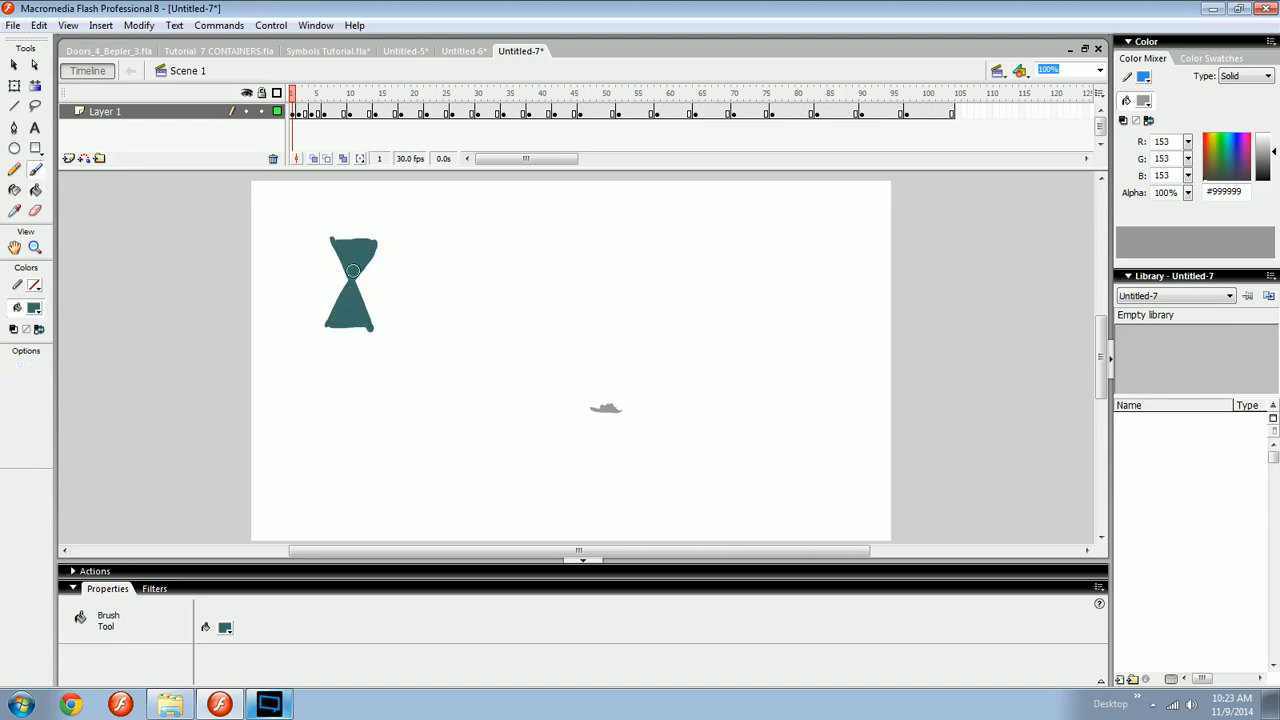
- Examine the particle animation up close across its early frames, ending back on frame 1
key("v")
left_click_drag(321, 111, 402, 112)
key("z")
left_click_drag(511, 352, 569, 426)
left_click_drag(405, 96, 478, 88)
left_click_drag(504, 320, 550, 352)
key("ctrl+minus")
key("ctrl+minus")
left_click_drag(484, 92, 285, 96)
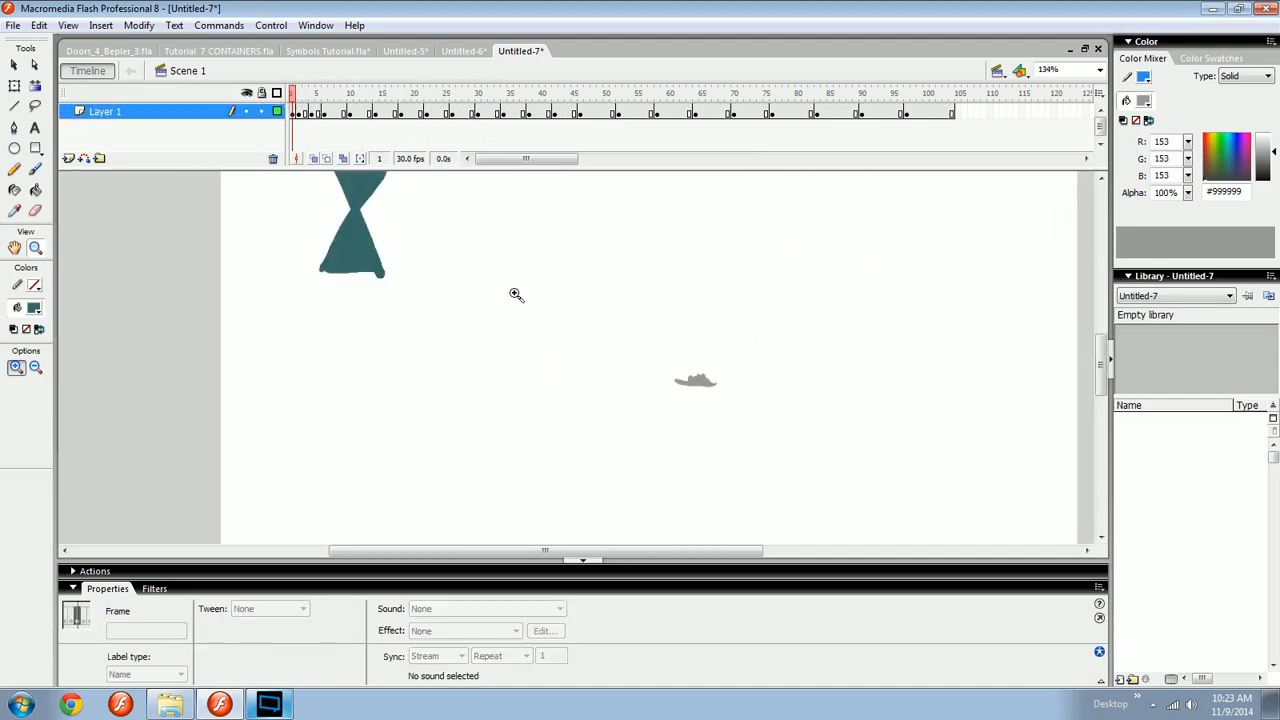
- Trim the rough brush edges off the hourglass so its base and top are straight
key("v")
mouse_move(472, 330)
left_mouse_down()
mouse_move(477, 362)
mouse_move(278, 324)
left_mouse_up()
key("Delete")
left_click_drag(306, 190, 448, 212)
key("Delete")
key("e")
left_click_drag(427, 264, 413, 266)
key("v")
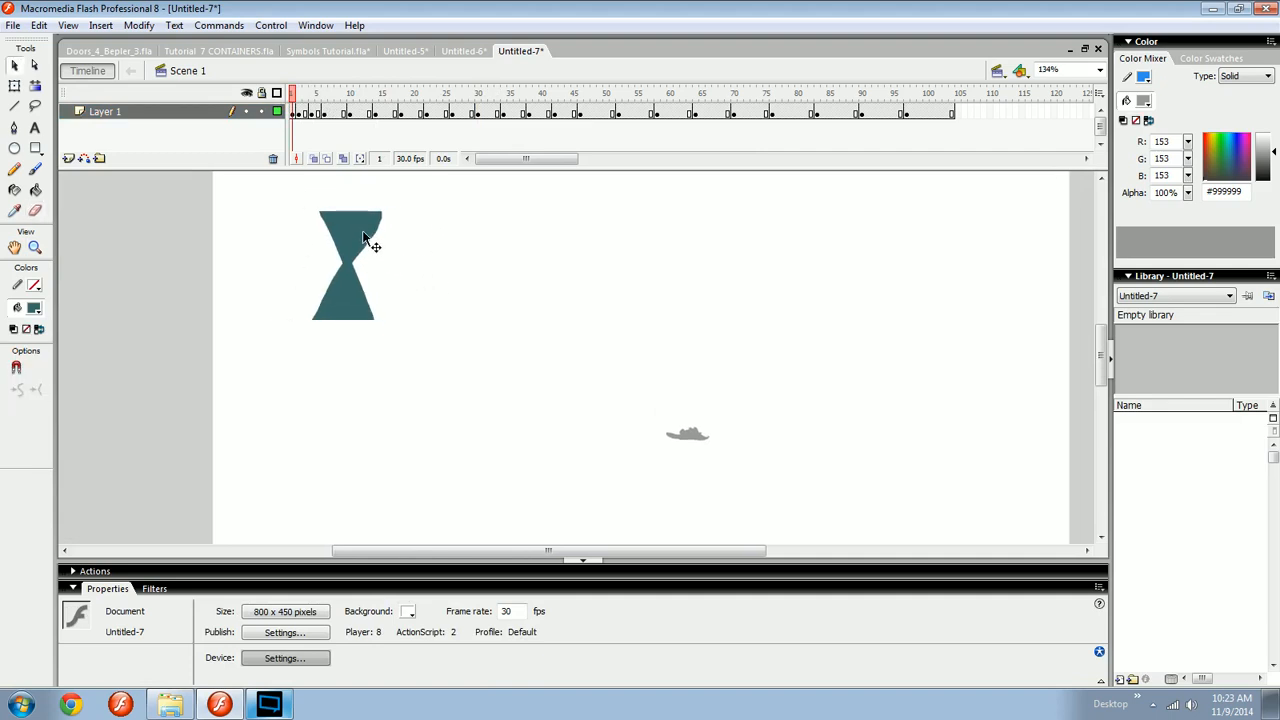
- Cut the hourglass and paste it in place on a new layer above the particle animation
left_click(345, 250)
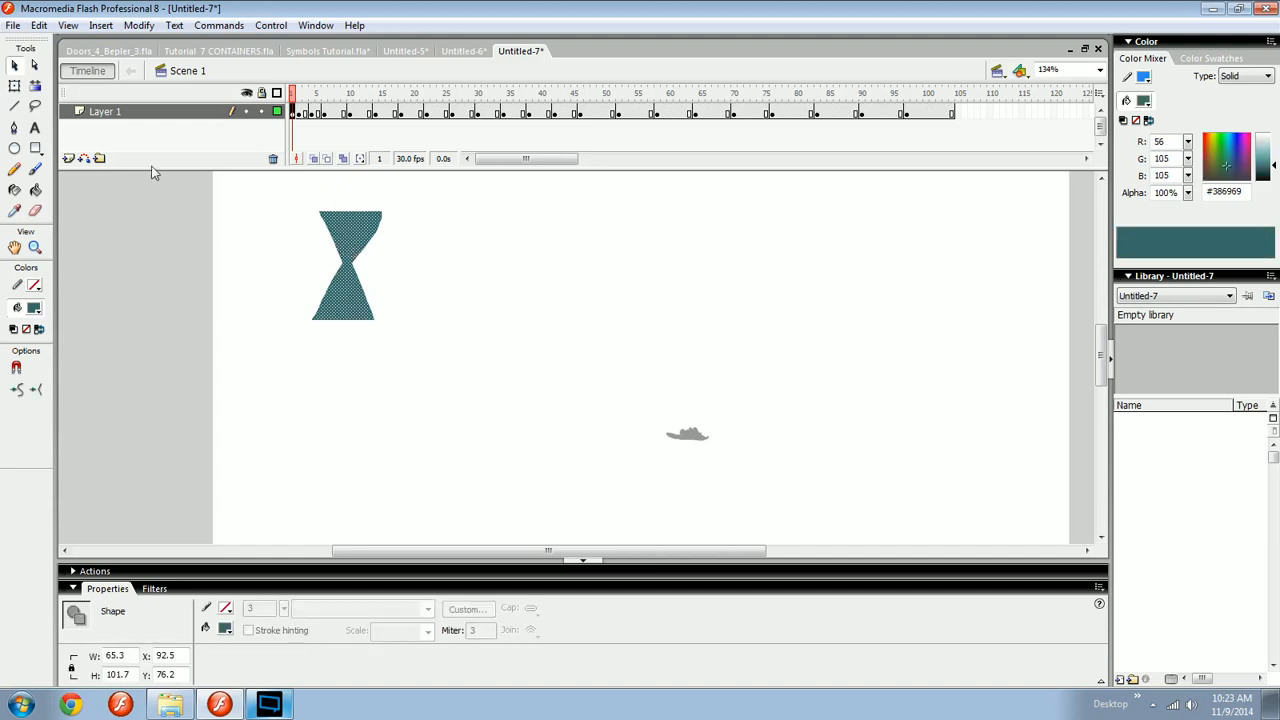
key("ctrl+x")
left_click(69, 158)
key("ctrl+shift+v")
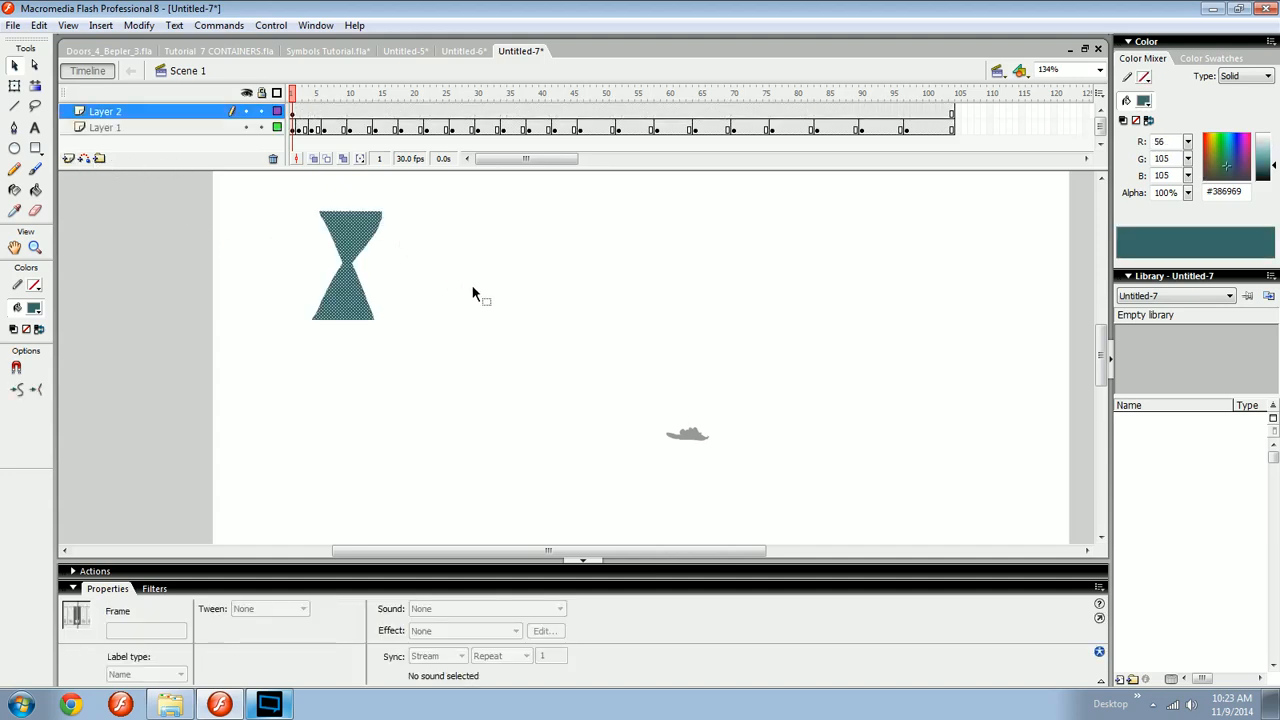
- Convert the hourglass shape into a movie clip symbol named Hourglass
left_click(473, 292)
left_click_drag(413, 259, 378, 276)
left_click(336, 249)
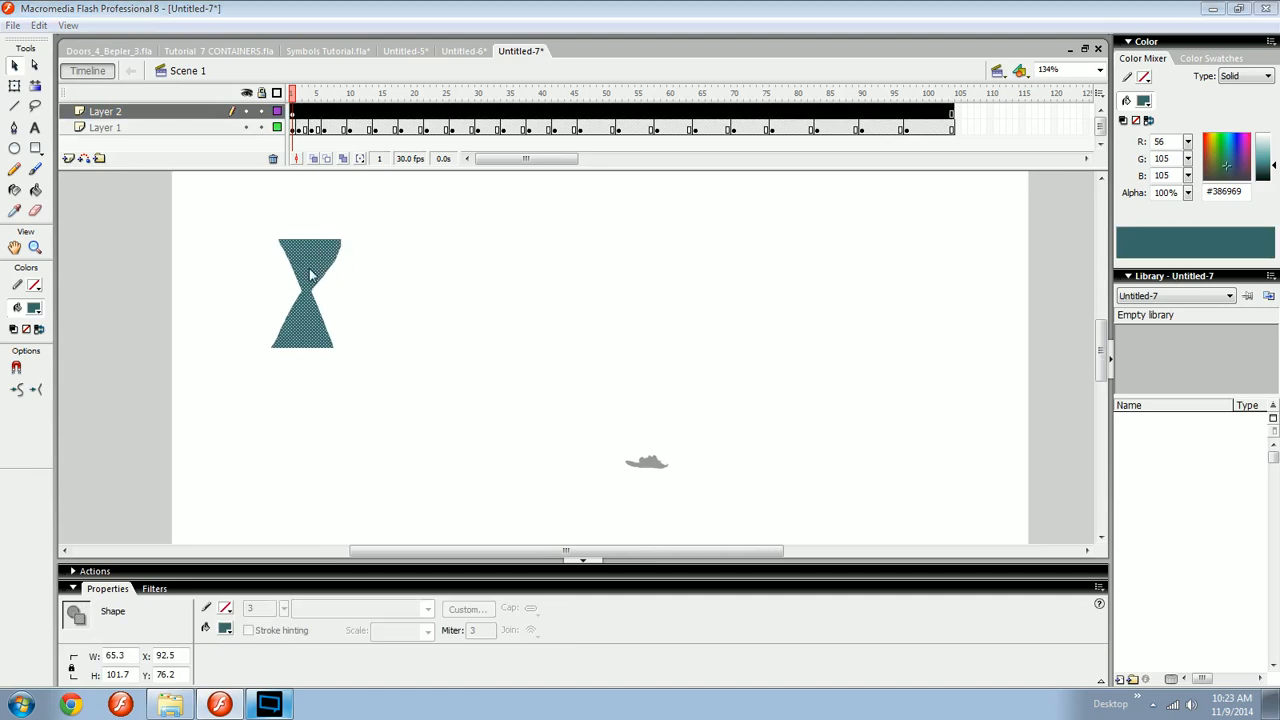
key("F8")
type("Hourglass")
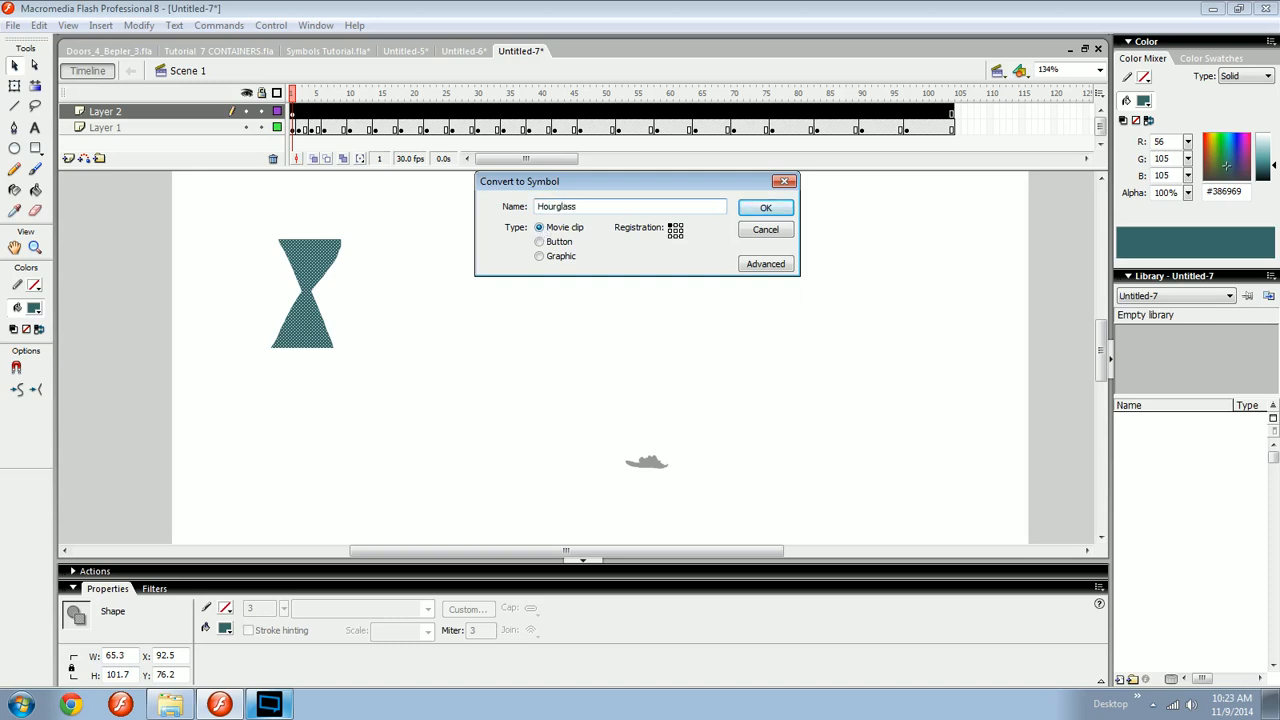
key("Return")
- Move the hourglass to the lower left of the canvas and rotate it onto its side with Free Transform
left_click_drag(331, 275, 356, 346)
key("q")
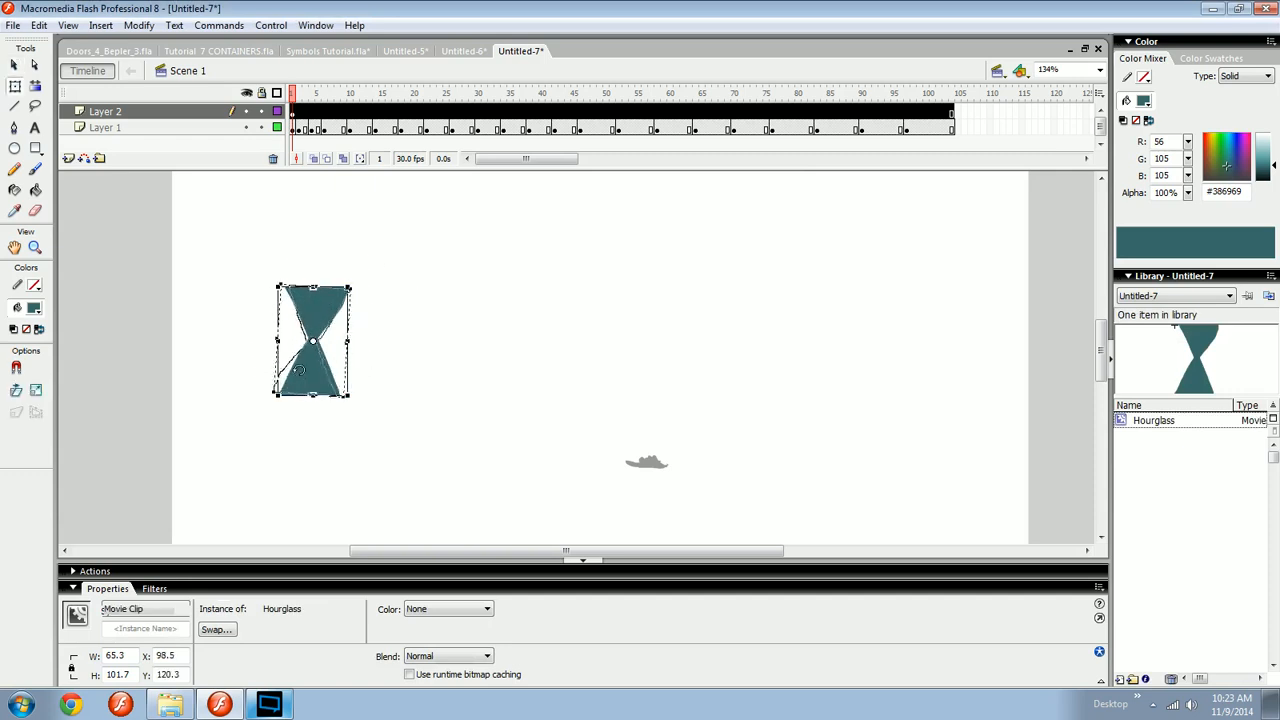
left_click_drag(336, 298, 362, 445)
key("space")
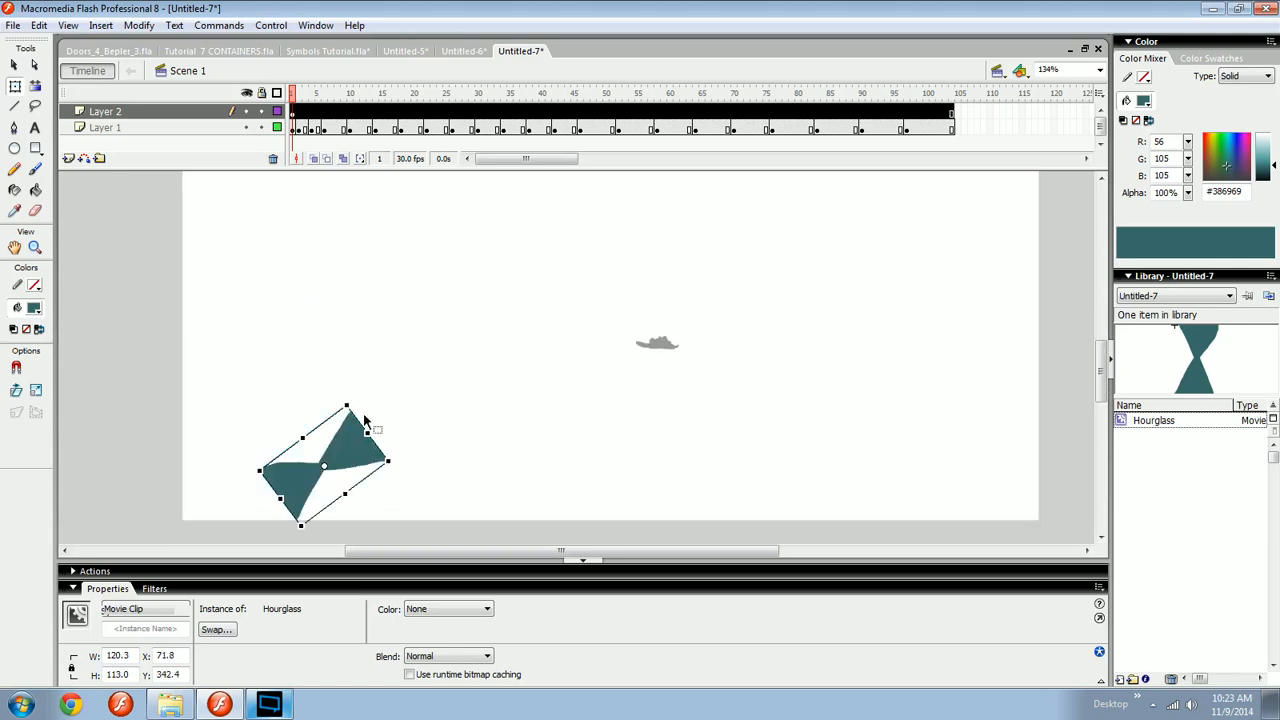
left_click_drag(350, 402, 400, 454)
left_click(390, 425)
key("space")
left_click_drag(387, 421, 396, 434)
key("b")
mouse_move(256, 389)
left_mouse_down()
mouse_move(401, 334)
mouse_move(469, 402)
left_mouse_up()
left_click(425, 407)
left_click_drag(483, 377, 505, 454)
key("ctrl+z")
key("ctrl+z")
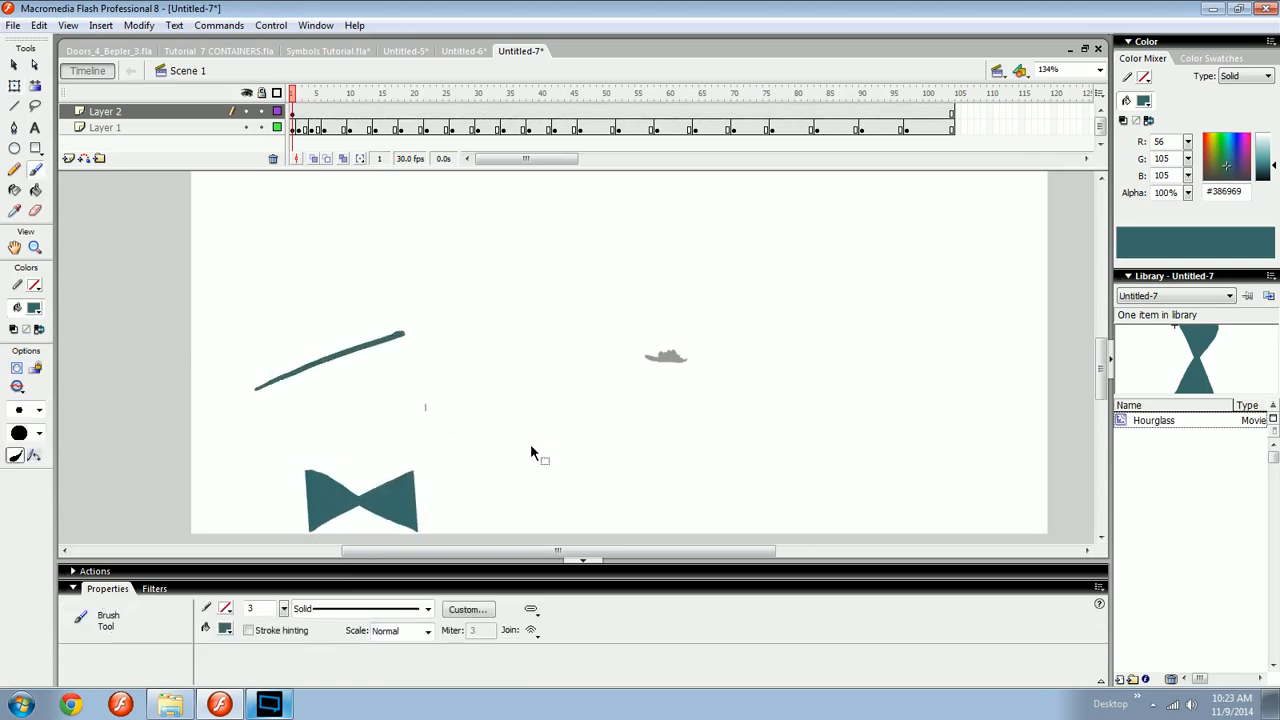
key("ctrl+z")
key("ctrl+z")
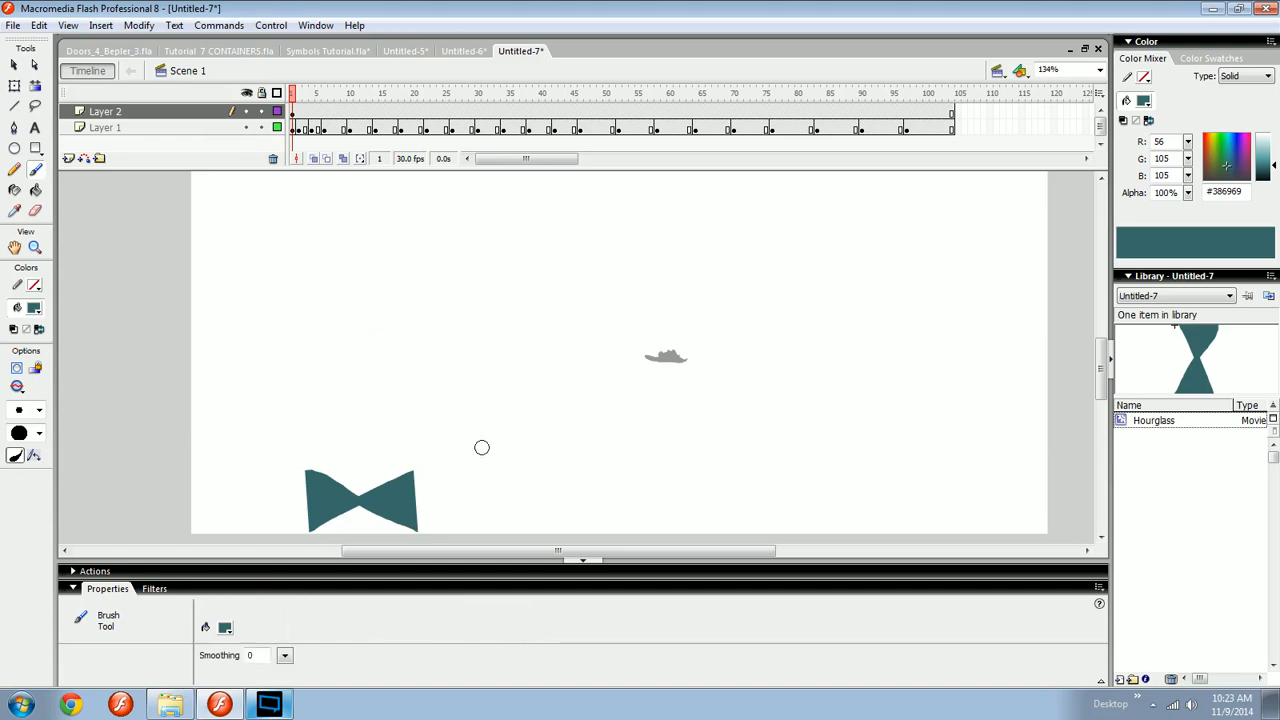
- Paint an arrow pointing at the hourglass and three small tilted hourglass outlines beside it
mouse_move(458, 397)
left_mouse_down()
mouse_move(440, 420)
mouse_move(443, 457)
mouse_move(465, 461)
left_mouse_up()
key("space")
mouse_move(502, 406)
left_mouse_down()
mouse_move(482, 446)
mouse_move(547, 429)
mouse_move(502, 407)
left_mouse_up()
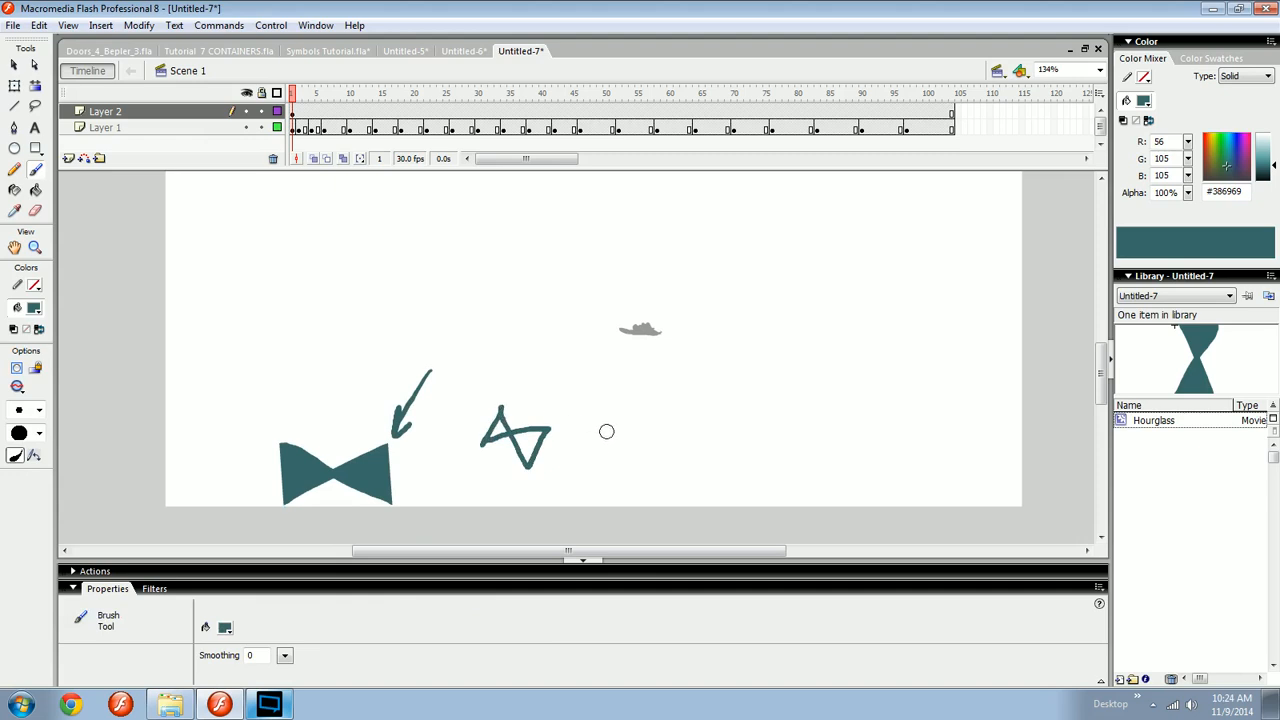
mouse_move(583, 389)
left_mouse_down()
mouse_move(580, 445)
mouse_move(610, 436)
mouse_move(576, 396)
mouse_move(600, 386)
mouse_move(684, 421)
mouse_move(650, 450)
mouse_move(677, 469)
mouse_move(650, 392)
left_mouse_up()
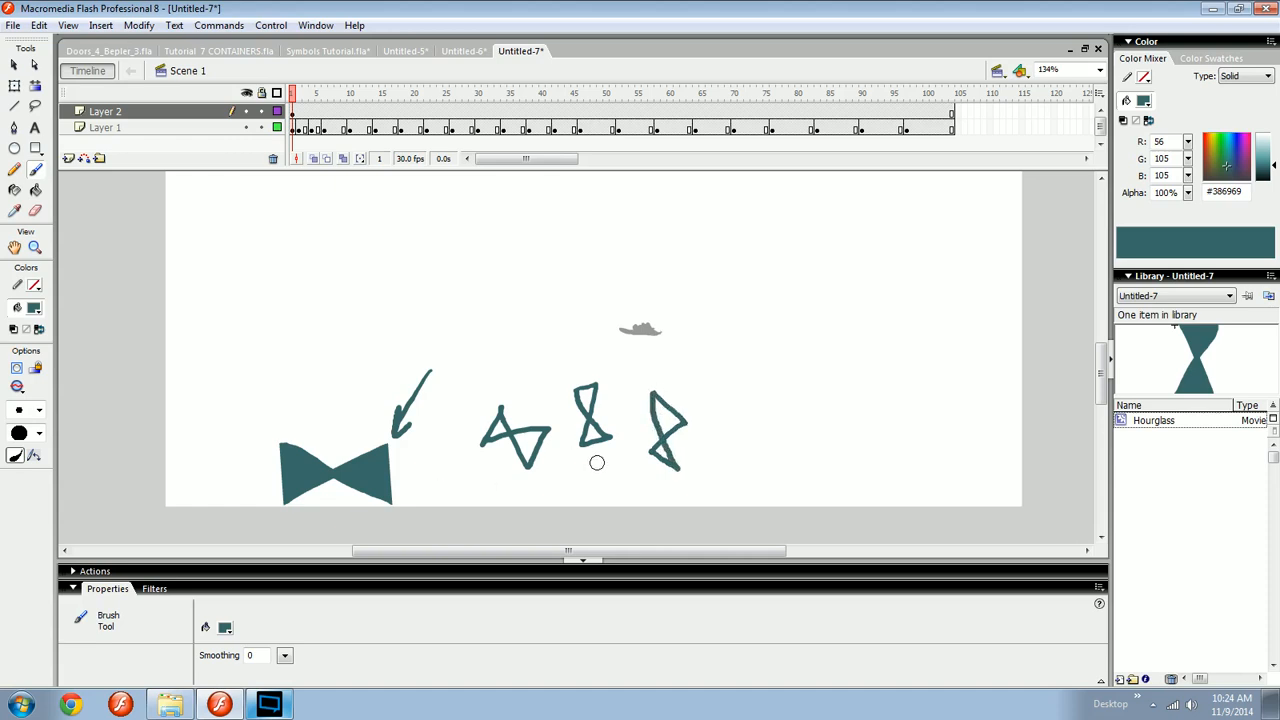
- Fill both halves of the small hourglass outline nearest the arrow with dark teal
key("k")
left_click(525, 443)
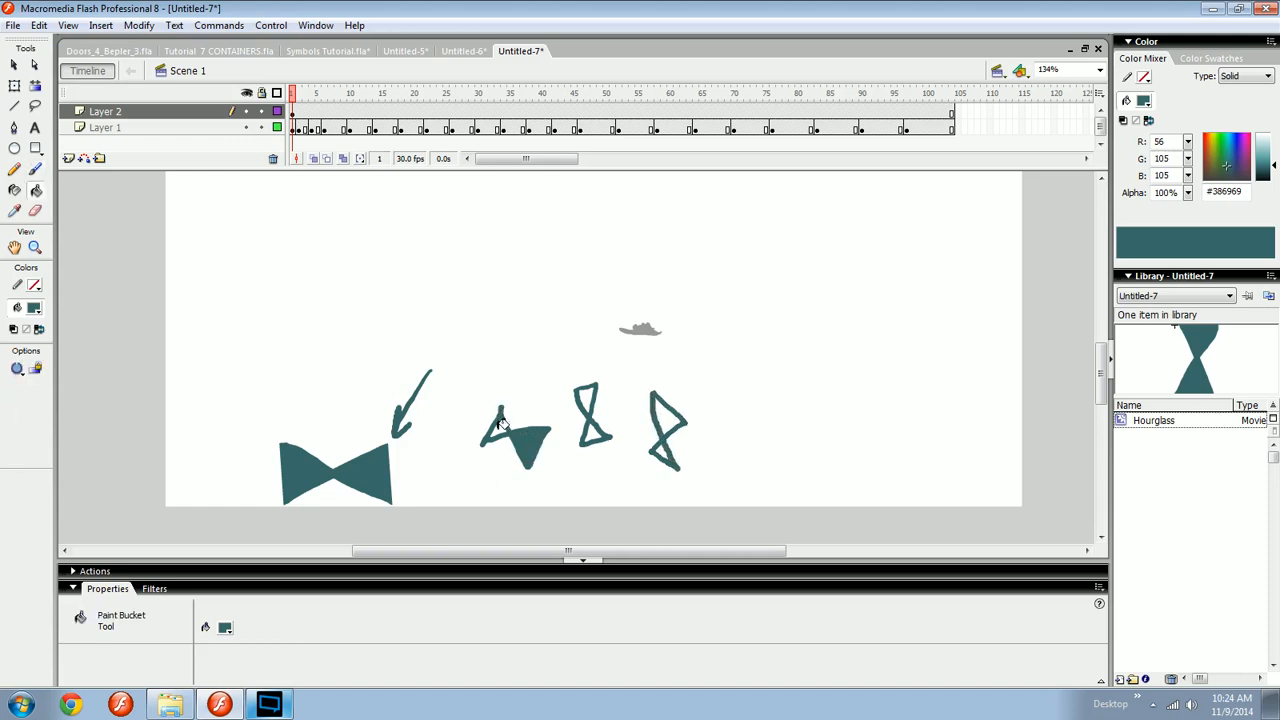
key("b")
key("k")
left_click(502, 428)
- Pull the edge of the small filled hourglass upward into a thin spike and delete that shape
key("v")
left_click_drag(524, 436, 550, 323)
left_click(531, 398)
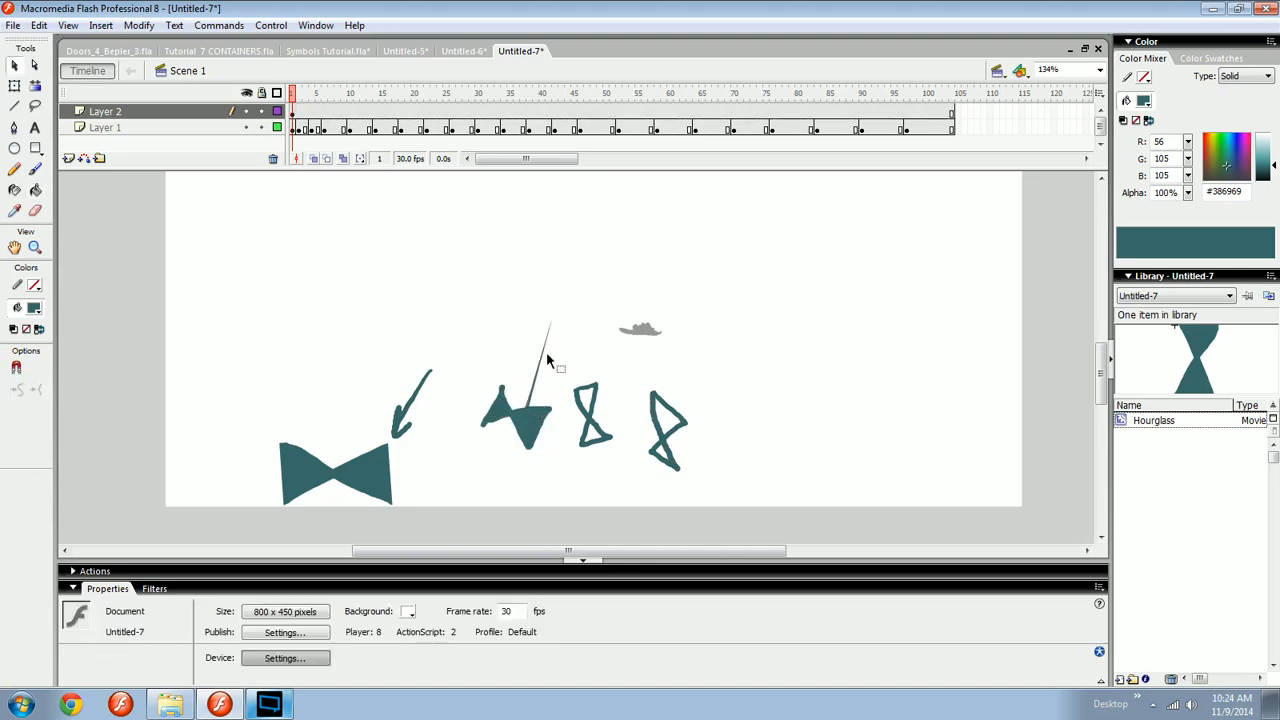
left_click(530, 415)
key("Delete")
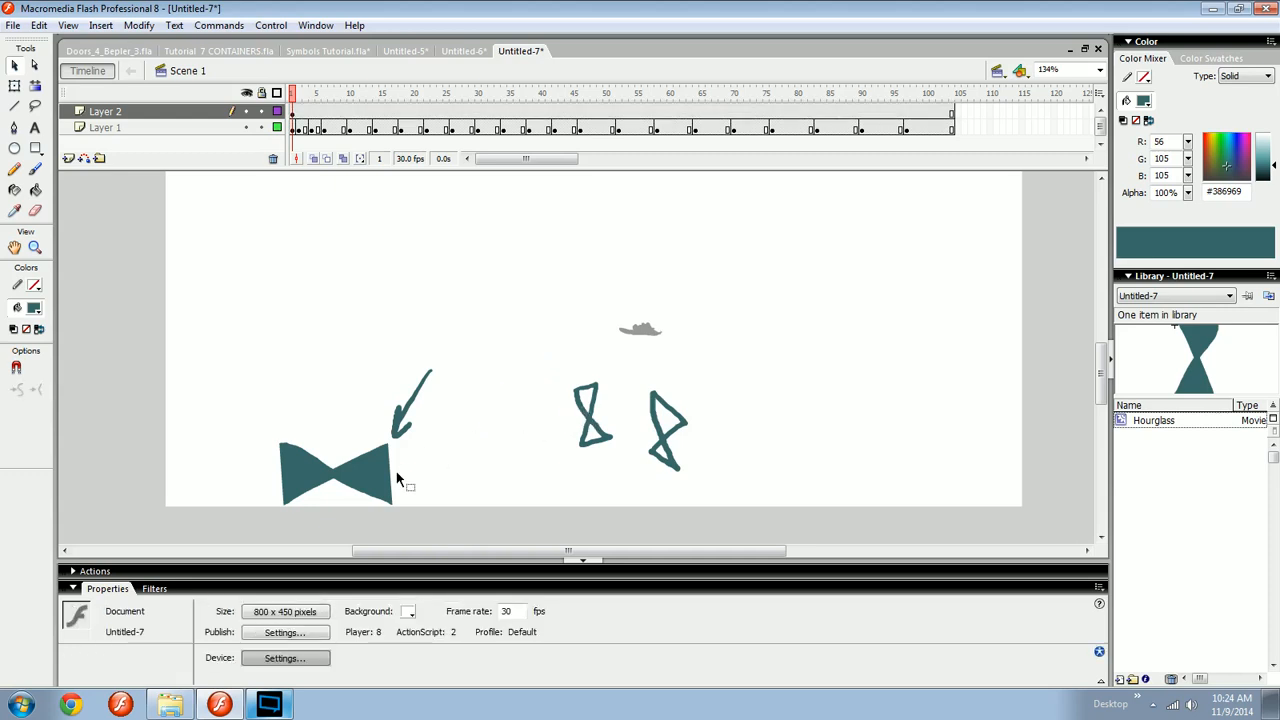
- Delete the two remaining small hourglass outlines and the arrow, leaving only the Hourglass instance on the layer
left_click_drag(393, 478, 376, 489)
left_click(414, 486)
left_click_drag(504, 438, 711, 384)
key("Delete")
left_click(403, 429)
key("Delete")
mouse_move(470, 397)
left_mouse_down()
mouse_move(471, 410)
mouse_move(429, 431)
mouse_move(438, 441)
mouse_move(420, 411)
mouse_move(480, 390)
left_mouse_up()
left_click(322, 490)
left_click_drag(419, 436, 393, 454)
key("Delete")
- Select the Hourglass instance on frame 1 and close the Actions panel below the canvas
left_click_drag(532, 388, 490, 449)
left_click_drag(299, 97, 331, 98)
key("ctrl+z")
left_click(417, 300)
left_click_drag(345, 485, 476, 392)
left_click(427, 408)
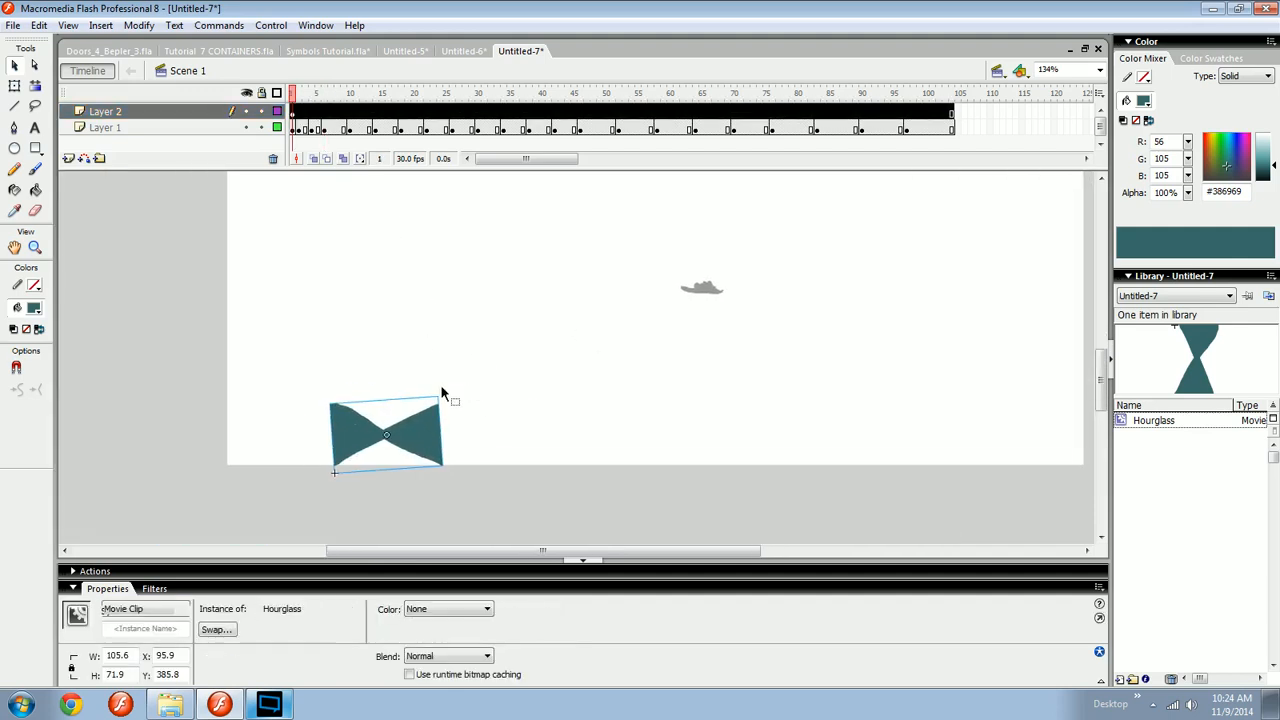
left_click(154, 589)
right_click(174, 582)
left_click(230, 561)
left_click(136, 592)
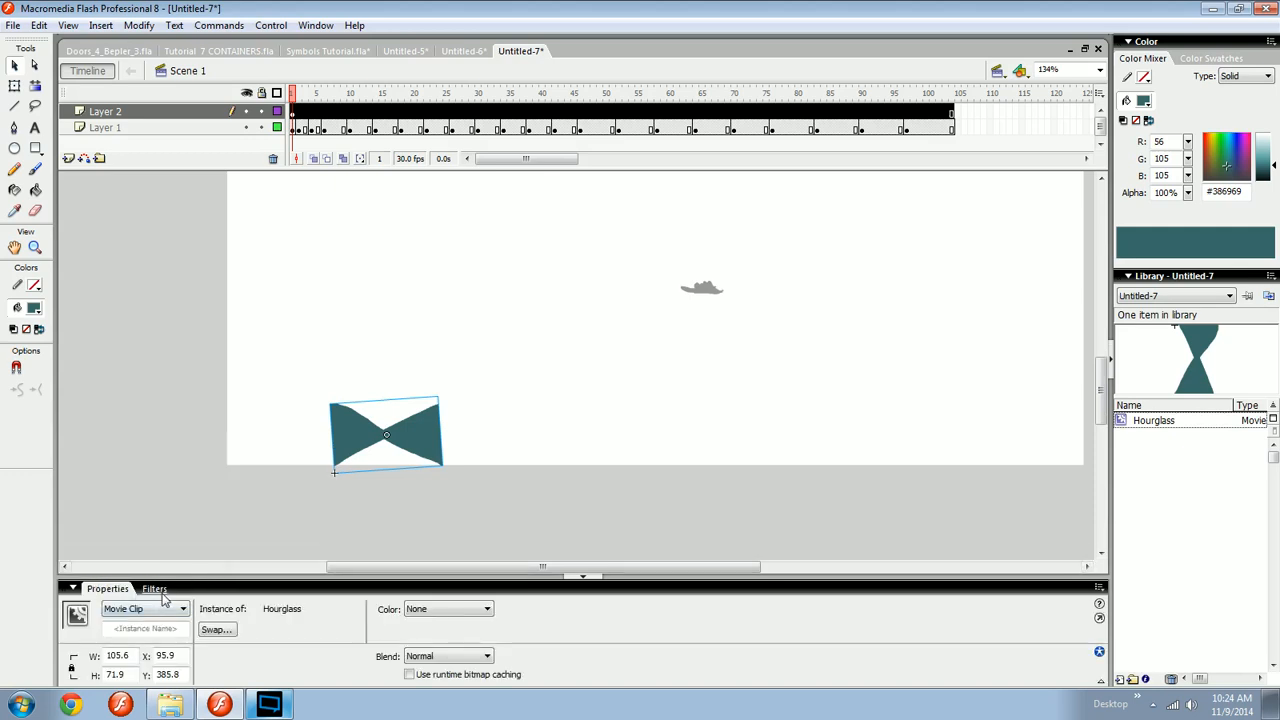
- Move the hourglass into the lower-left corner of the canvas, at about X 29, Y 384
left_click_drag(431, 427, 519, 410)
left_click_drag(519, 412, 362, 430)
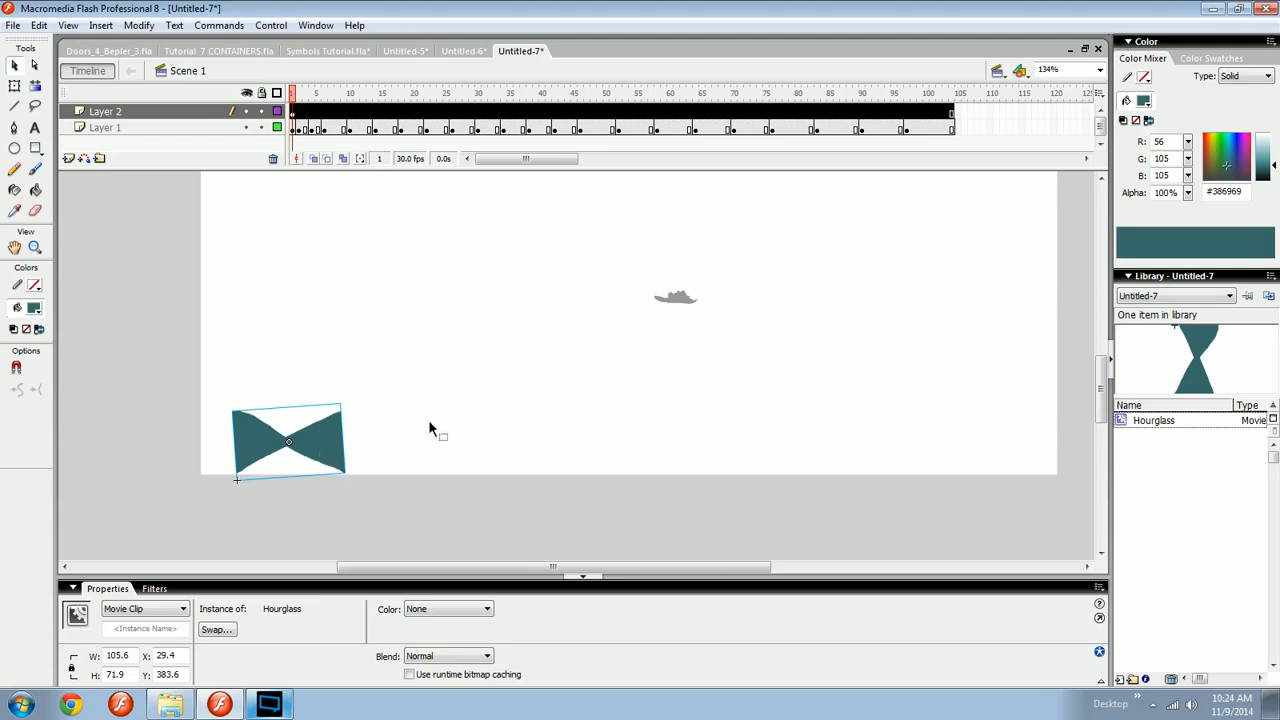
left_click_drag(511, 357, 292, 484)
left_click_drag(359, 447, 407, 443)
- Add a Blur filter to the hourglass with Blur X and Blur Y both at 38
left_click(154, 589)
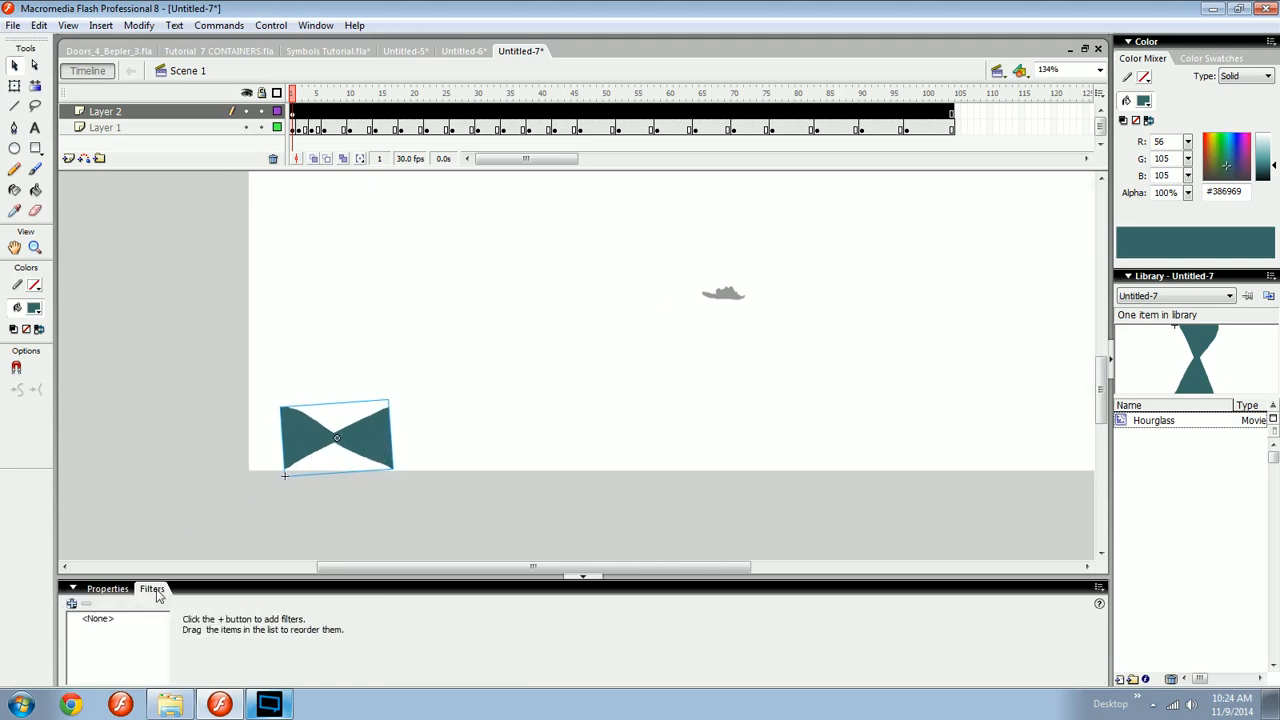
left_click(71, 605)
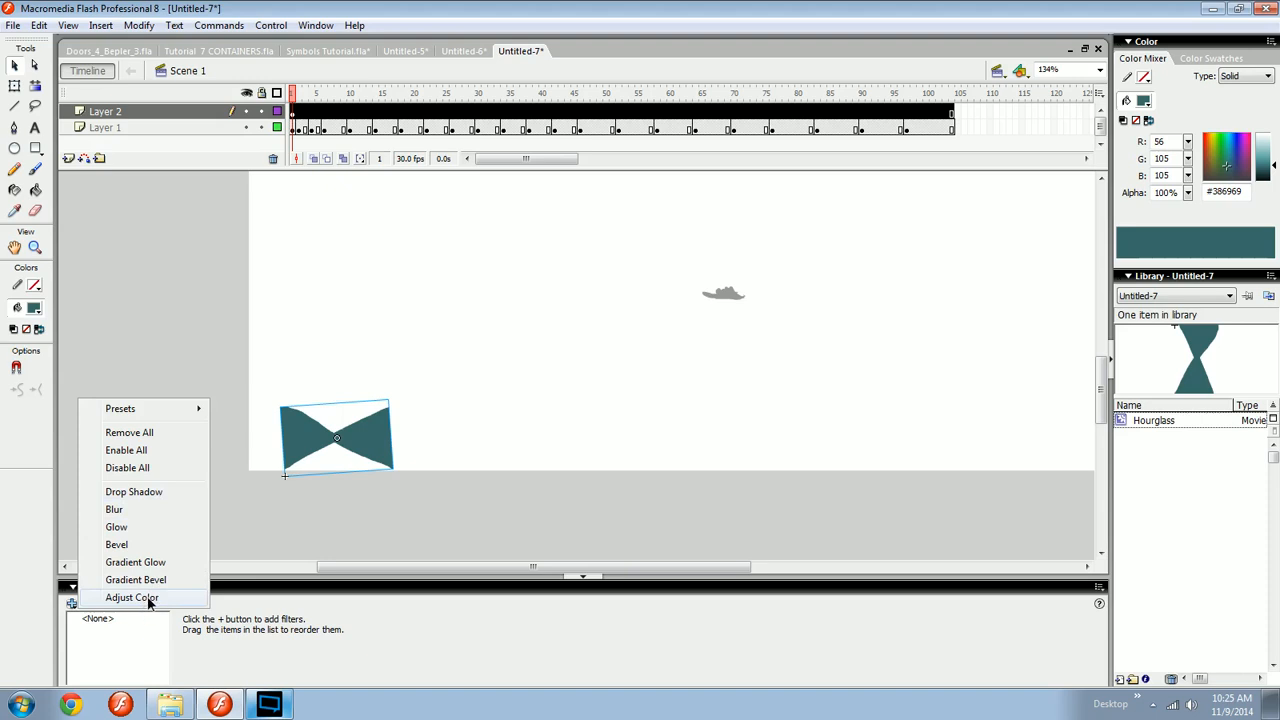
left_click(136, 510)
left_click_drag(281, 616, 277, 553)
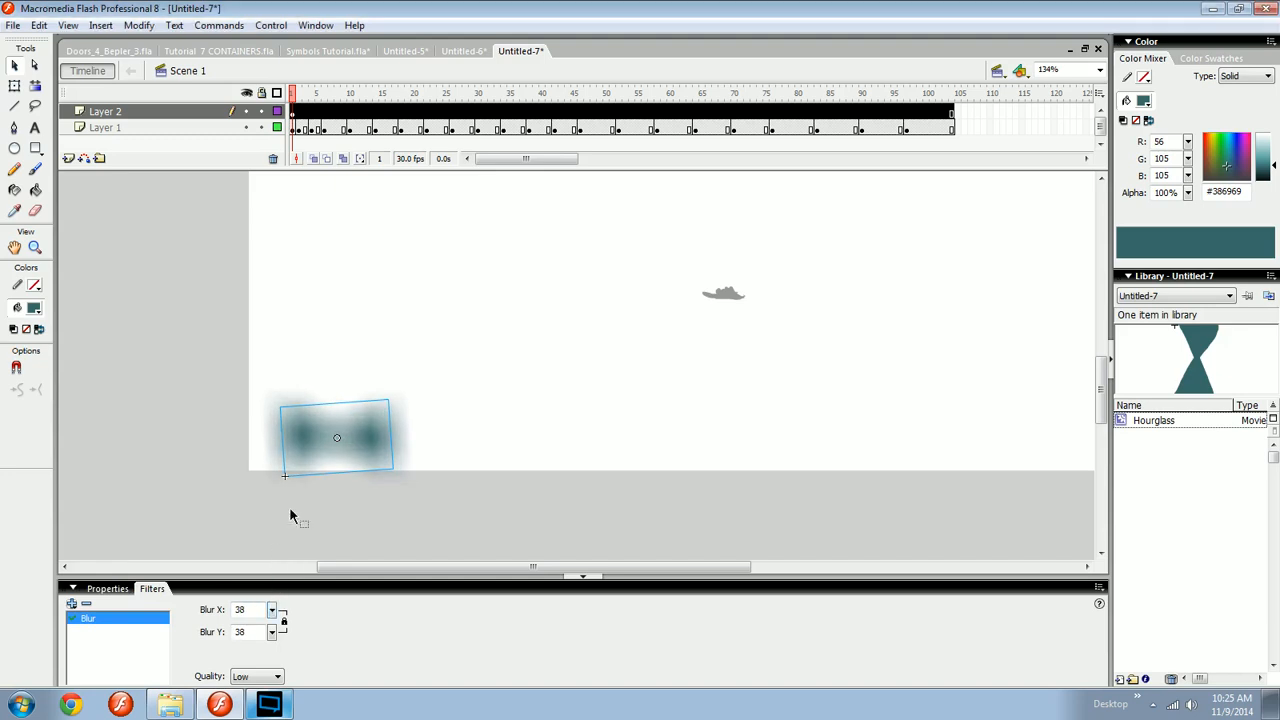
- Lower the hourglass's linked Blur X and Blur Y to 22 and further to 13
key("z")
left_click_drag(269, 493, 411, 383)
left_click(467, 388, "alt")
left_click(446, 430, "alt")
key("v")
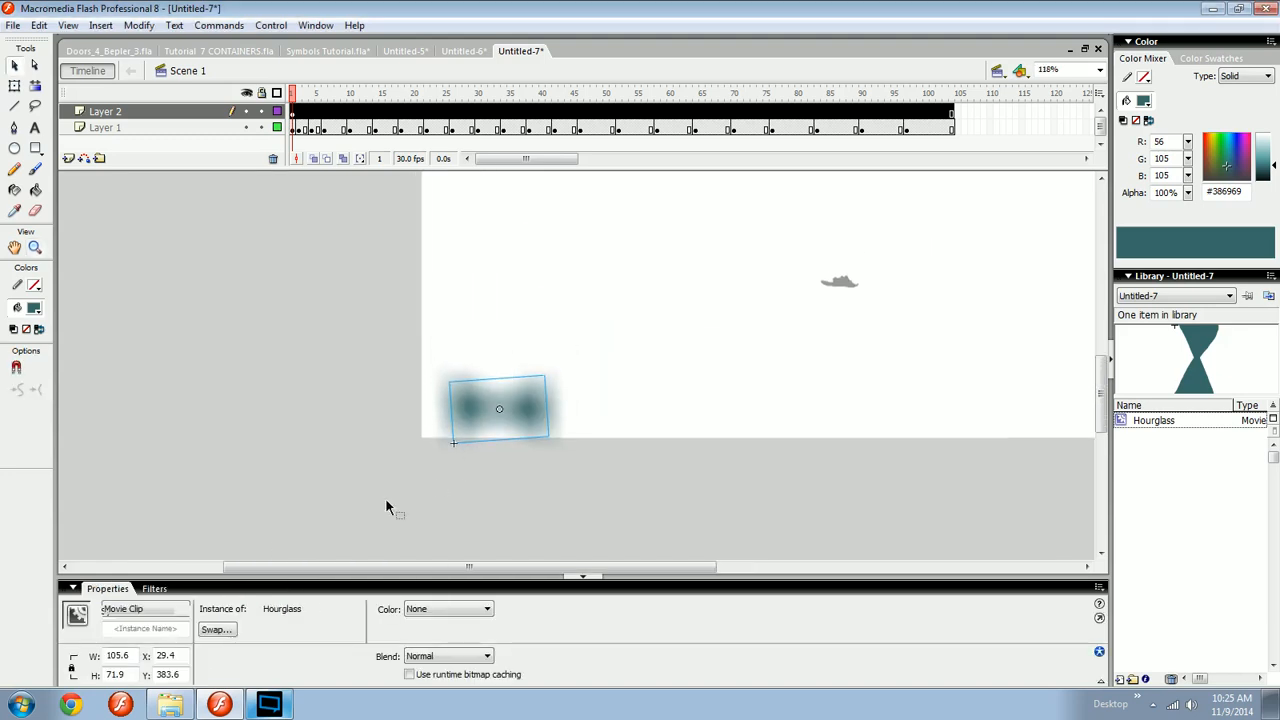
left_click(152, 589)
left_click_drag(277, 617, 276, 627)
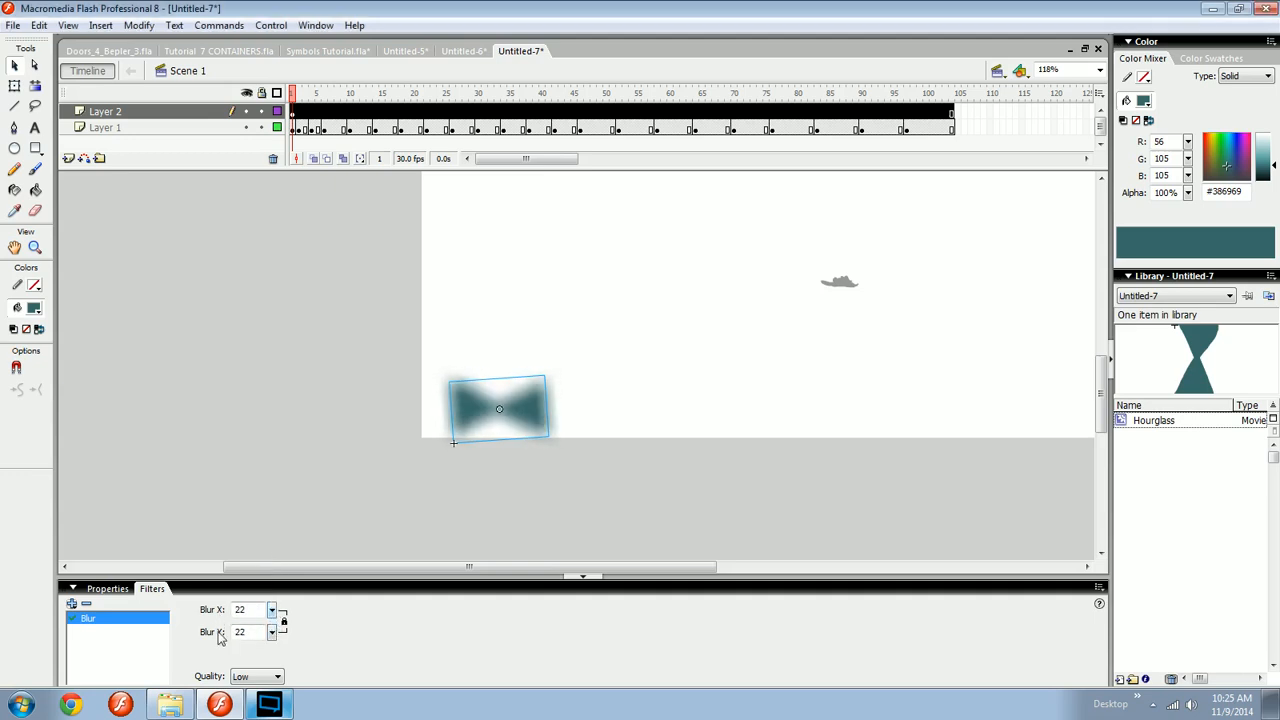
left_click_drag(277, 621, 278, 624)
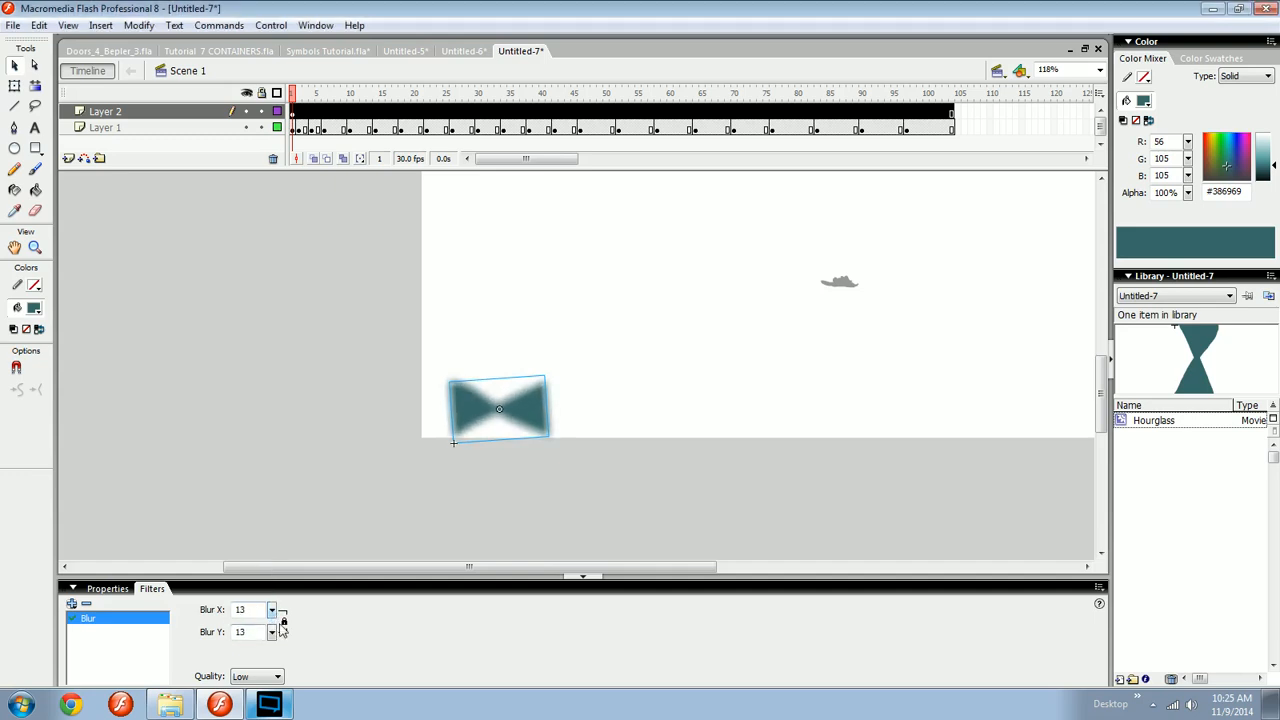
- Unlink the blur axes and set the hourglass's Blur X to 0 and Blur Y to 35
left_click(284, 621)
left_click_drag(282, 620, 274, 660)
left_click_drag(508, 408, 490, 388)
left_click_drag(271, 632, 272, 565)
left_click_drag(271, 609, 271, 688)
left_click_drag(271, 633, 277, 660)
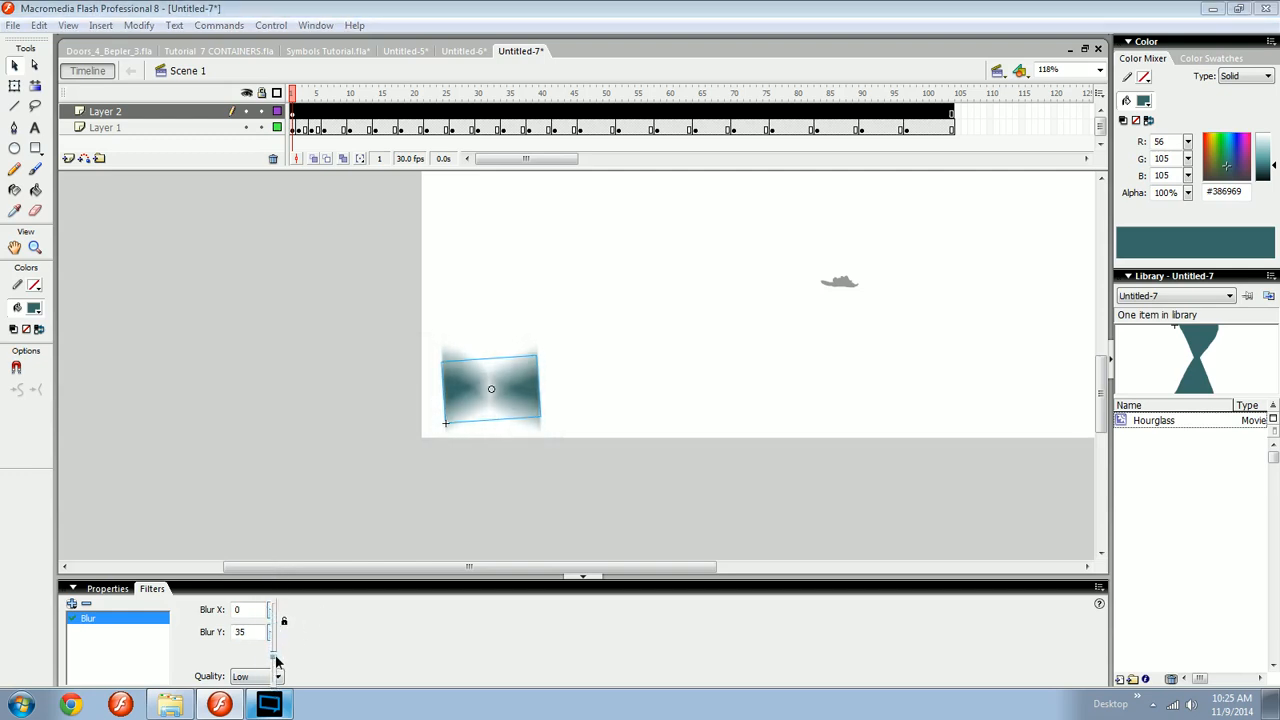
- Move the blurred hourglass up and down the canvas to test the vertical motion blur
left_click_drag(378, 477, 468, 452)
left_click_drag(491, 398, 491, 325)
left_click_drag(491, 323, 494, 398)
key("shift+Up")
key("shift+Up")
key("shift+Up")
key("shift+Up")
key("shift+Up")
key("shift+Up")
key("shift+Up")
key("shift+Up")
key("shift+Up")
key("shift+Up")
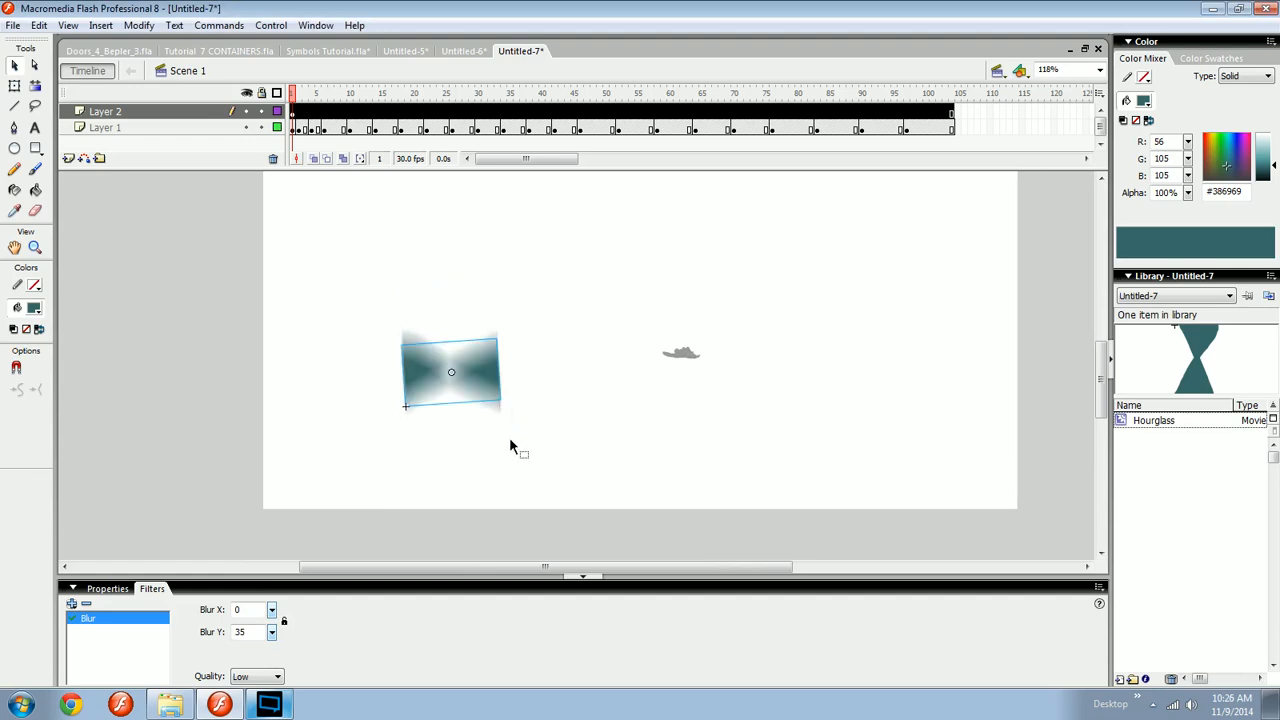
- Reposition the blurred hourglass in the lower left part of the canvas and set its Blur quality to High
left_click(538, 465)
key("ctrl+minus")
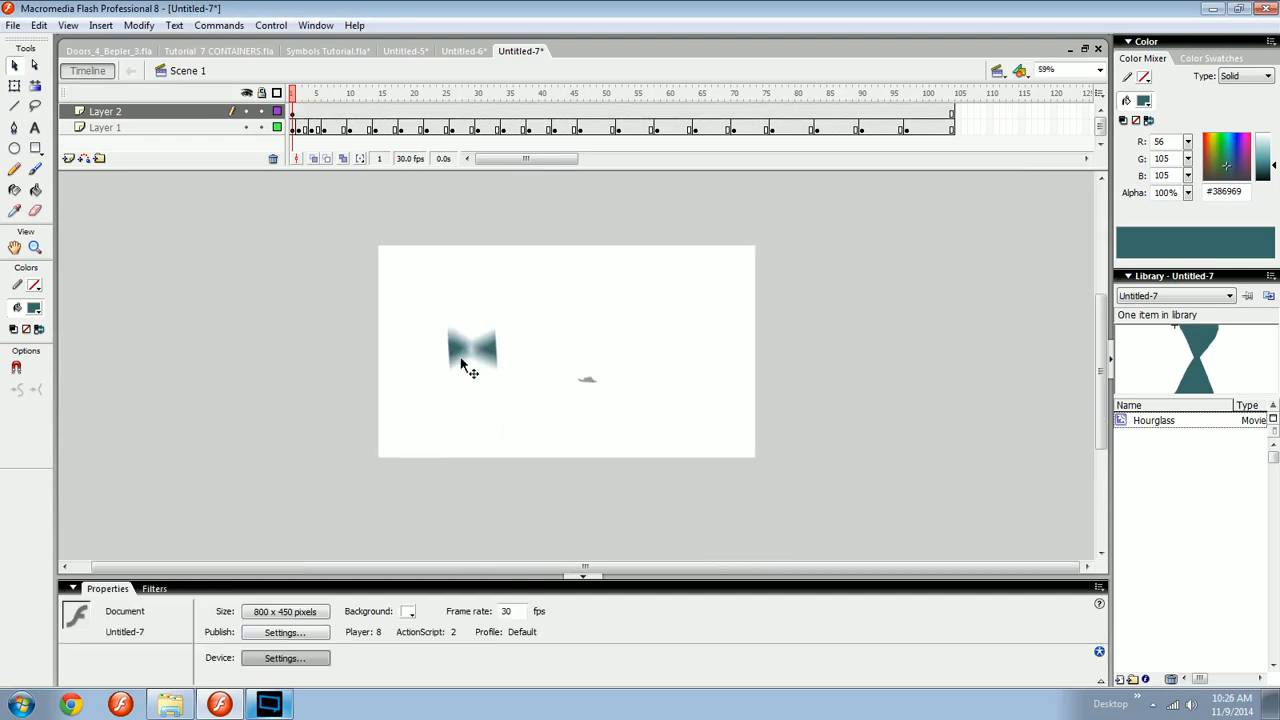
left_click_drag(490, 330, 441, 438)
key("ctrl+equal")
key("space")
left_click_drag(631, 365, 395, 449)
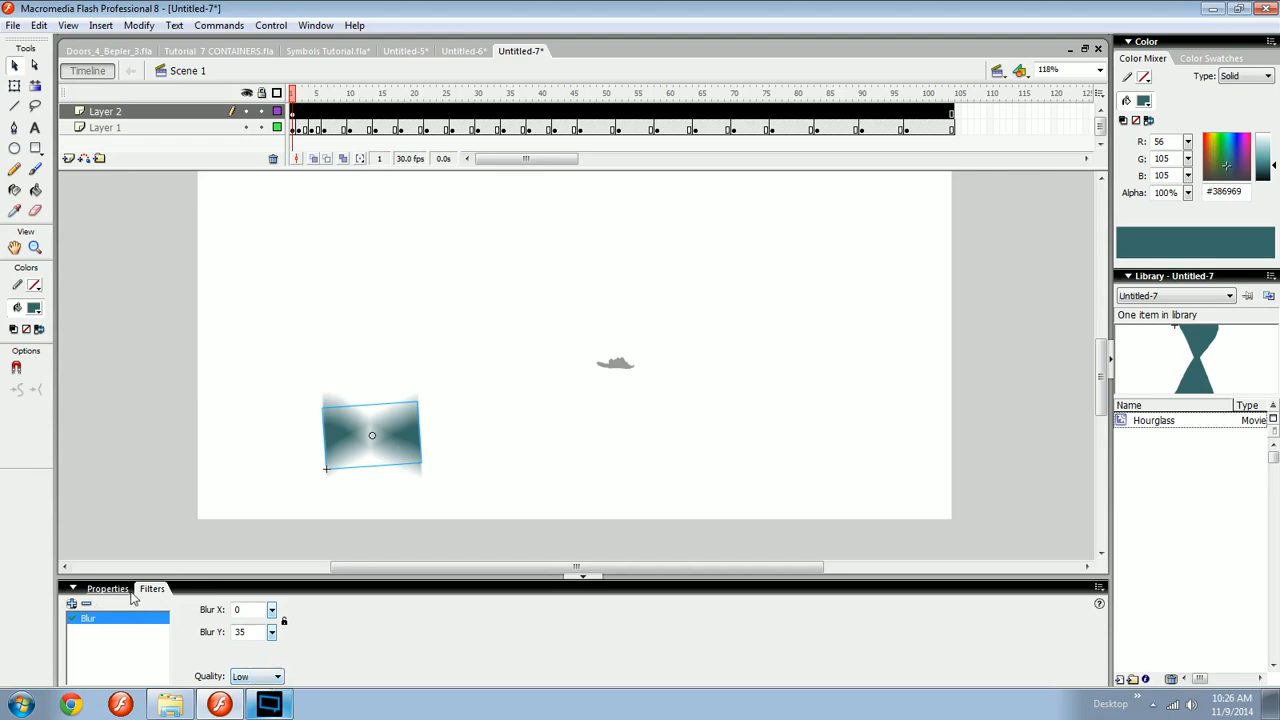
left_click(268, 678)
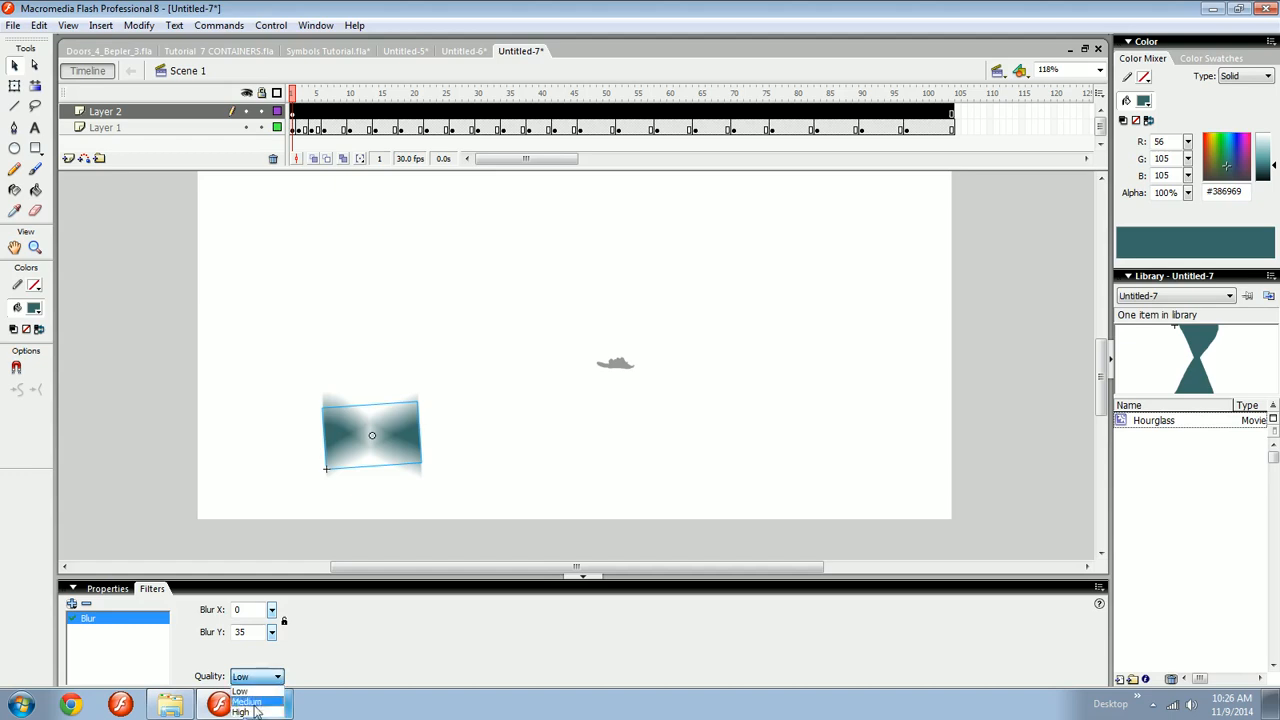
left_click(252, 711)
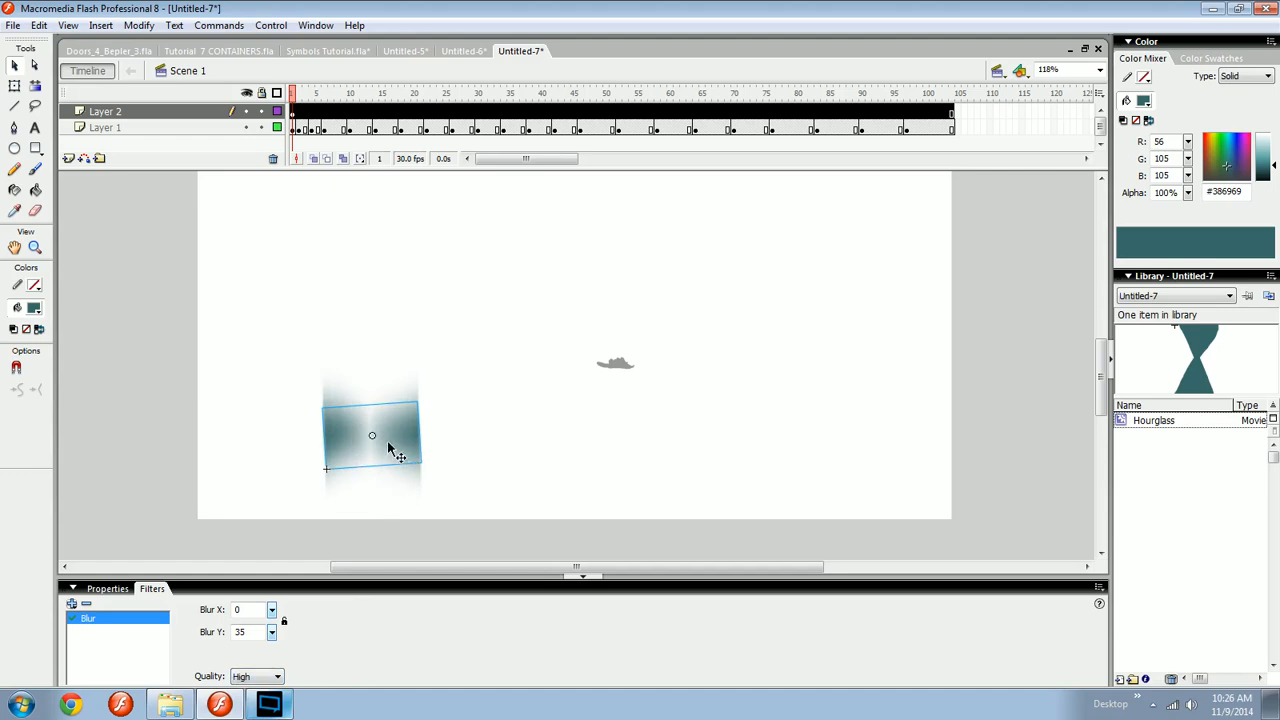
- Set the hourglass's Blur Y to 27, compare Low quality with High, and shift the hourglass slightly up and to the right
mouse_move(271, 631)
left_mouse_down()
mouse_move(275, 654)
mouse_move(275, 593)
mouse_move(275, 663)
mouse_move(274, 634)
left_mouse_up()
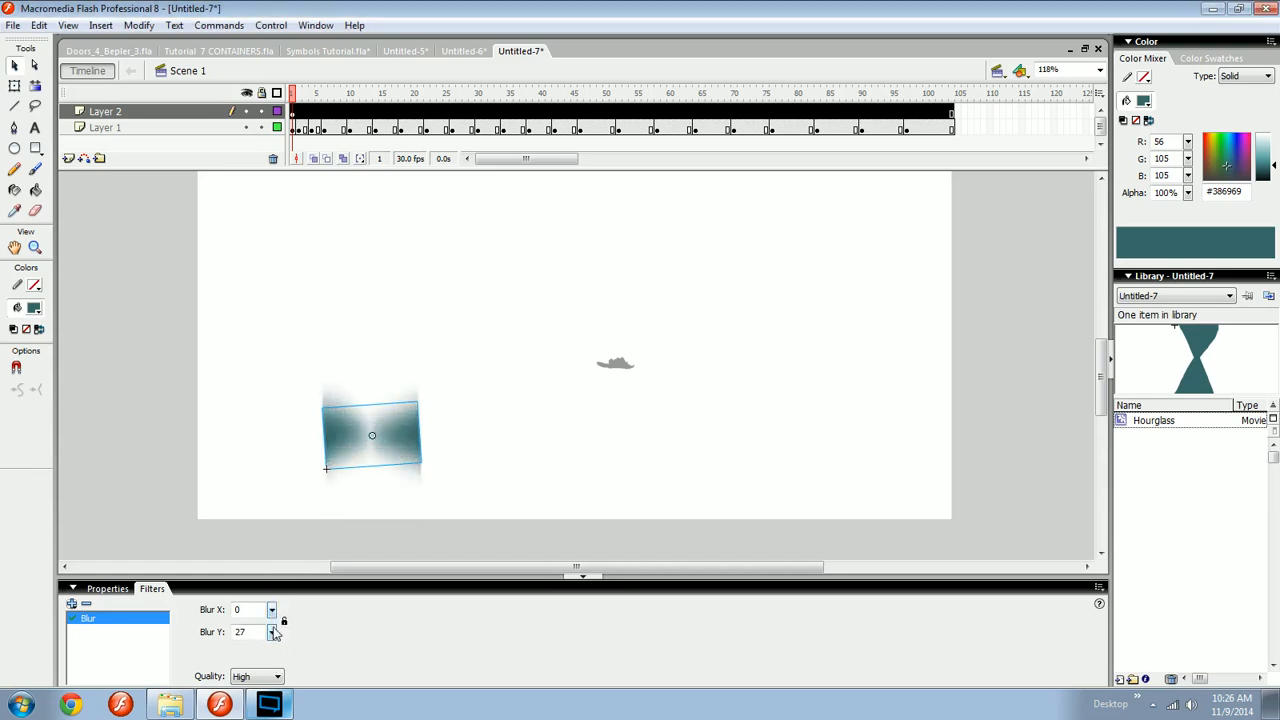
left_click(265, 677)
left_click(270, 691)
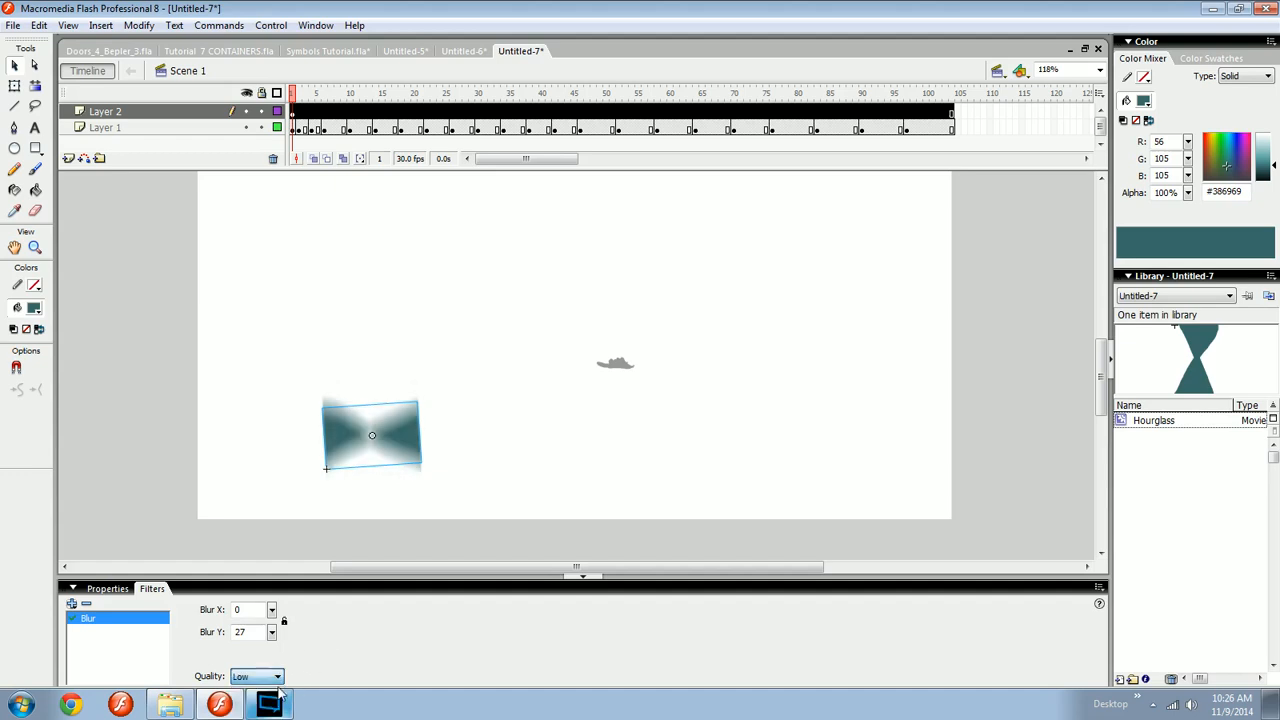
left_click(257, 677)
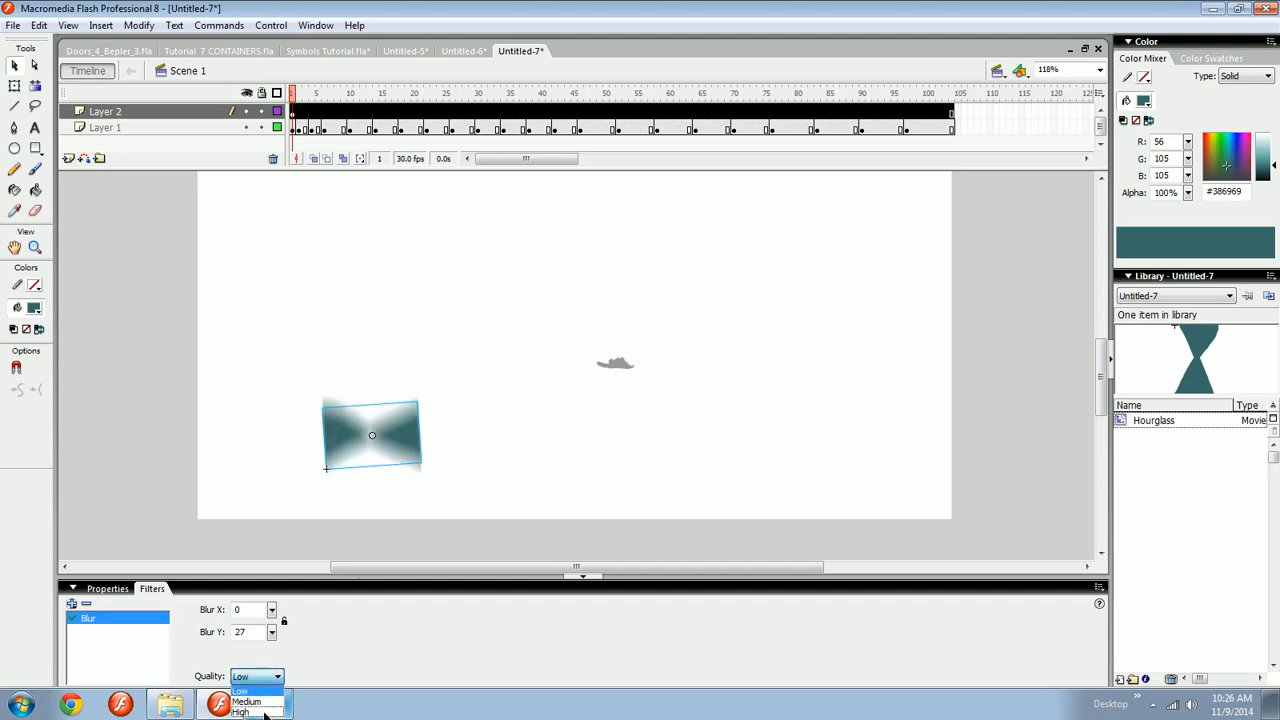
left_click(255, 713)
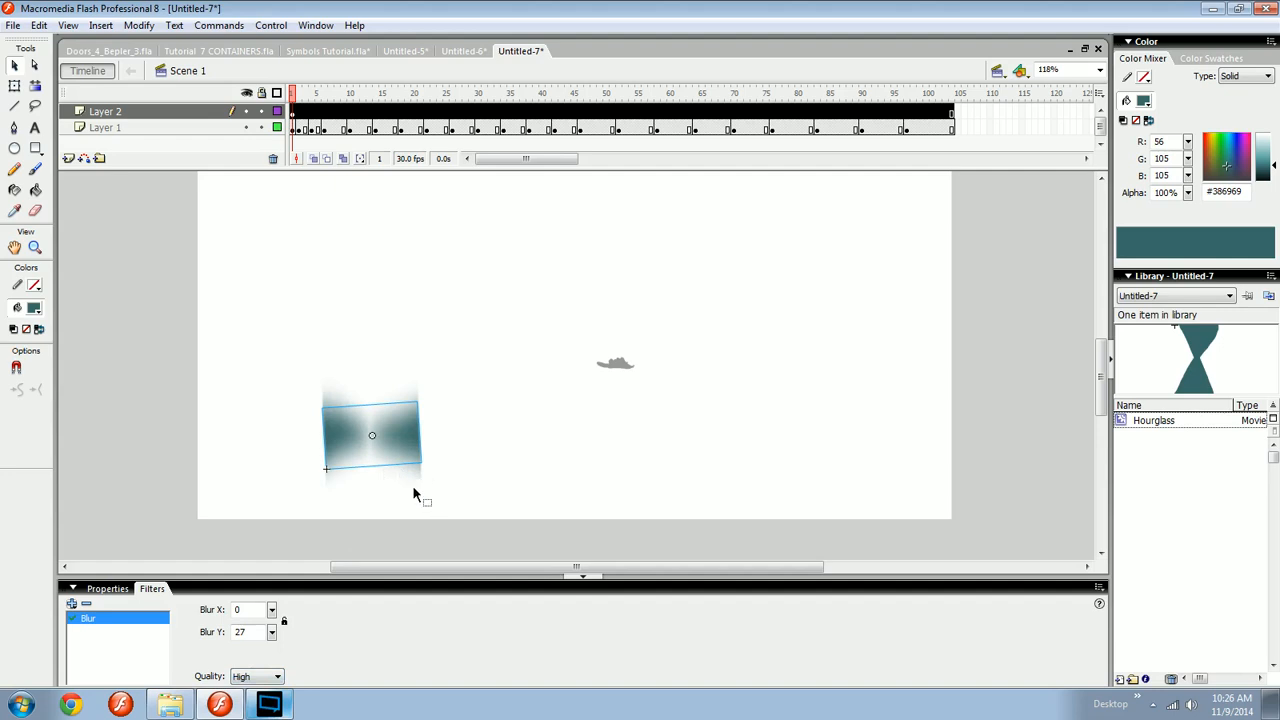
left_click_drag(412, 440, 434, 433)
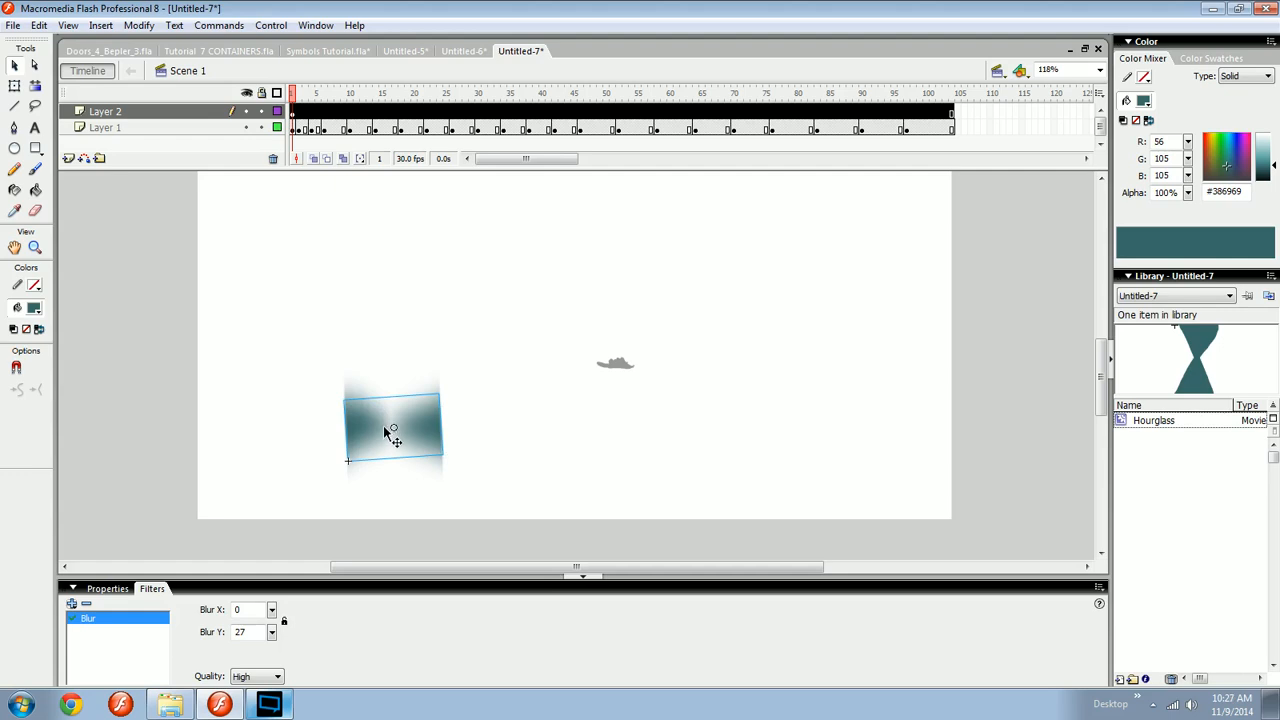
- Replace the hourglass's Blur filter with a Glow filter and set the glow color to light orange
left_click(87, 604)
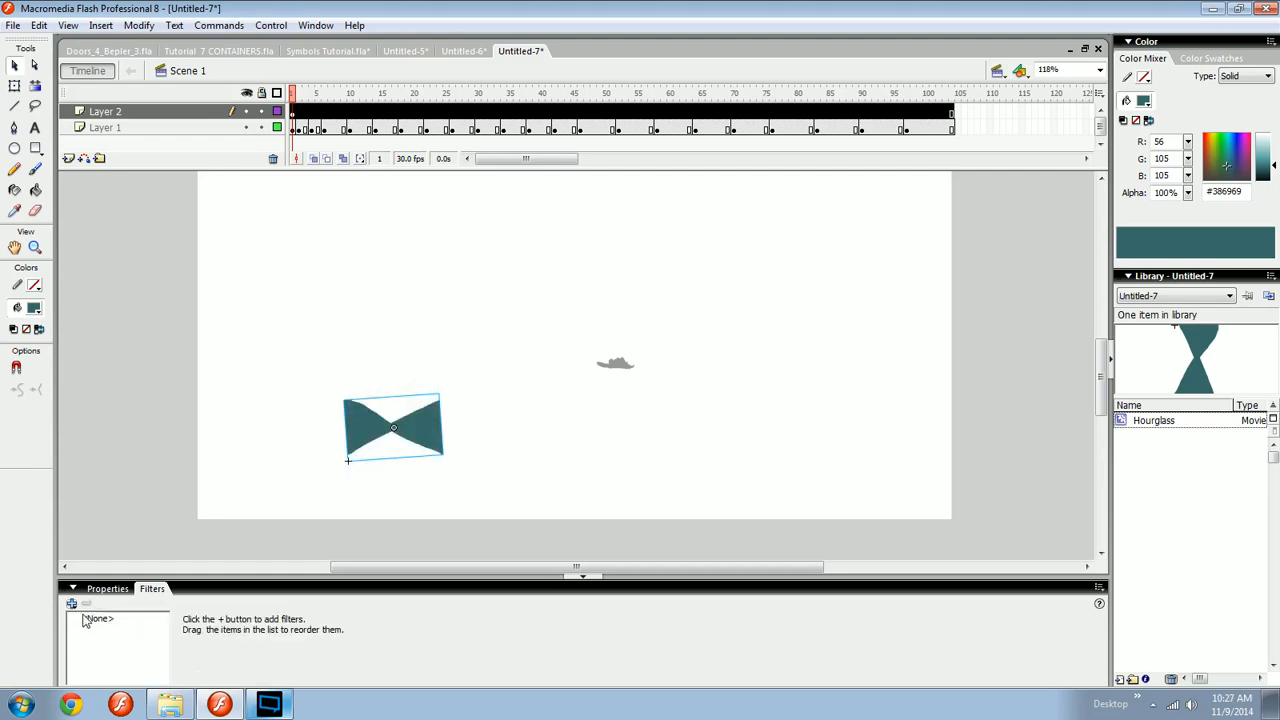
left_click(71, 604)
left_click(160, 527)
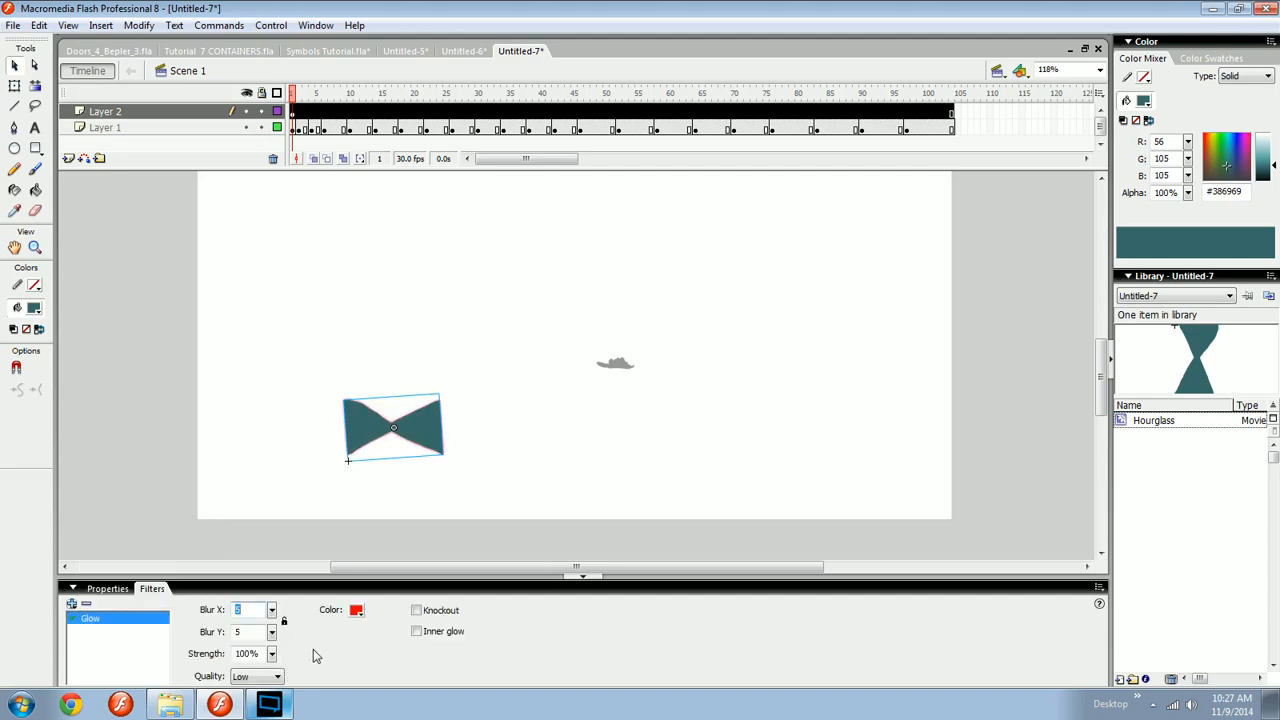
left_click(355, 611)
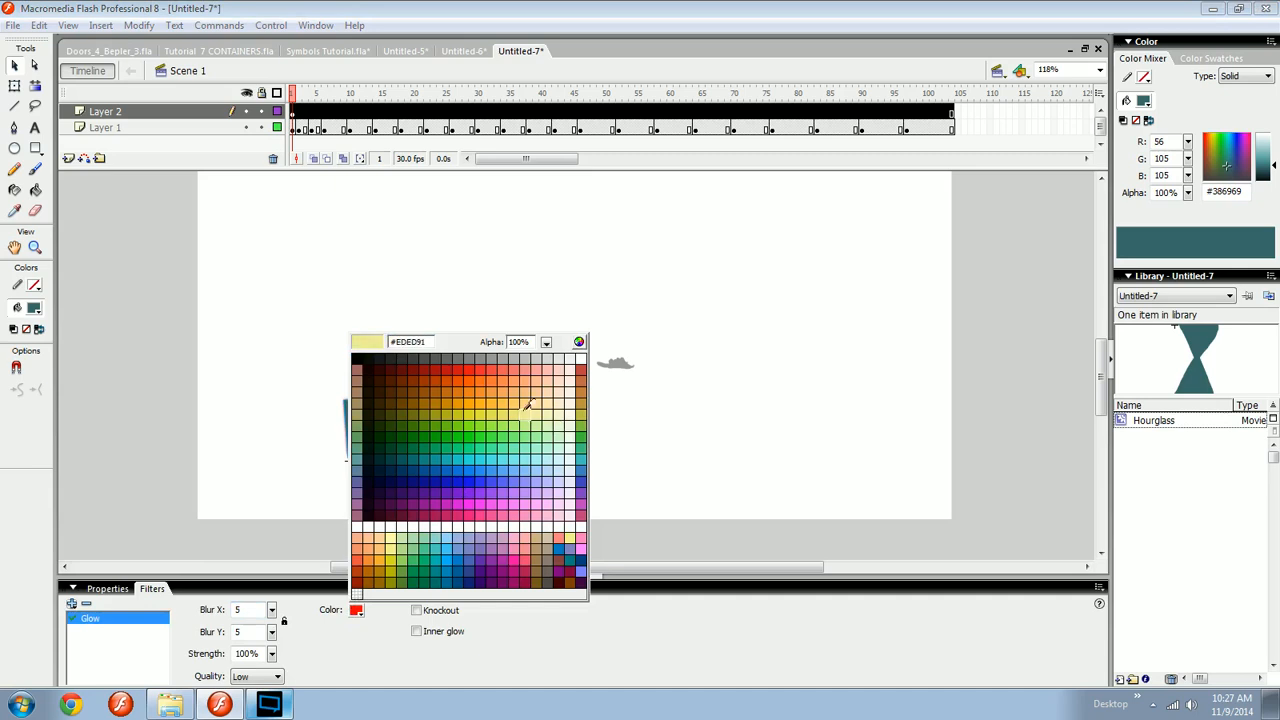
left_click(514, 379)
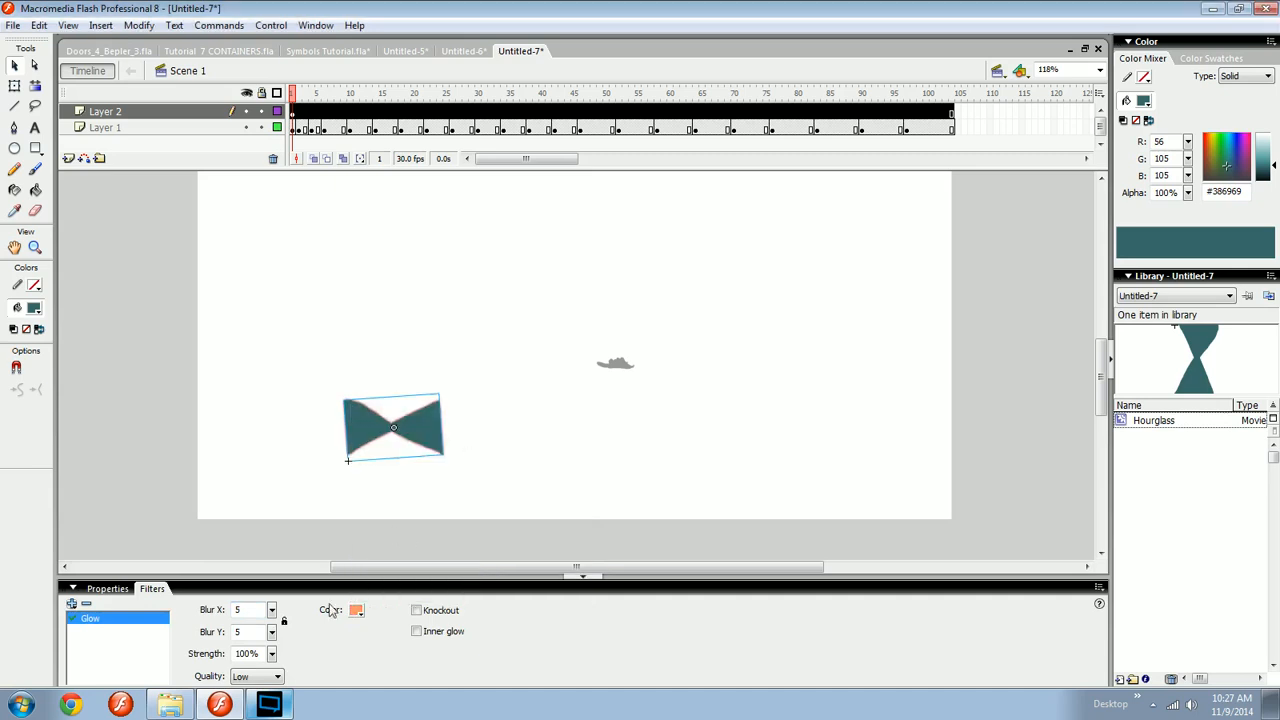
- Set the hourglass's Glow quality to High, its strength to 310% and its linked Blur X and Blur Y to 33
left_click(277, 677)
left_click(250, 709)
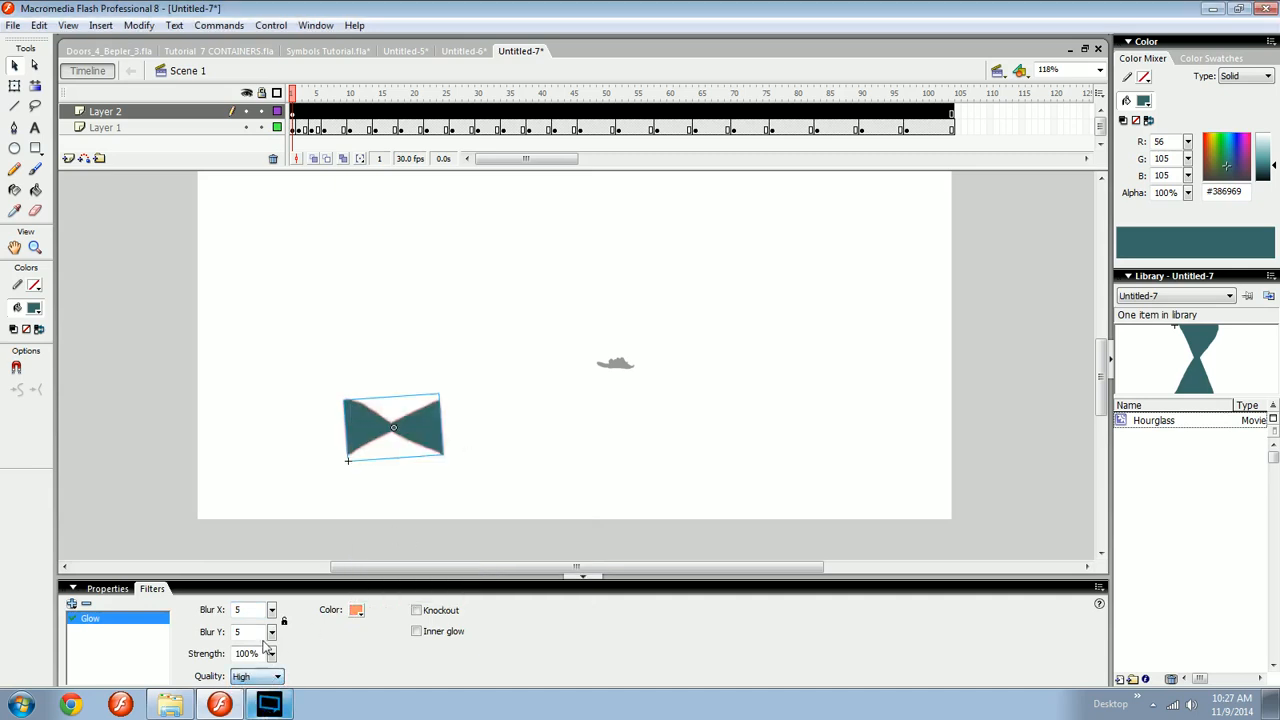
left_click_drag(271, 654, 276, 593)
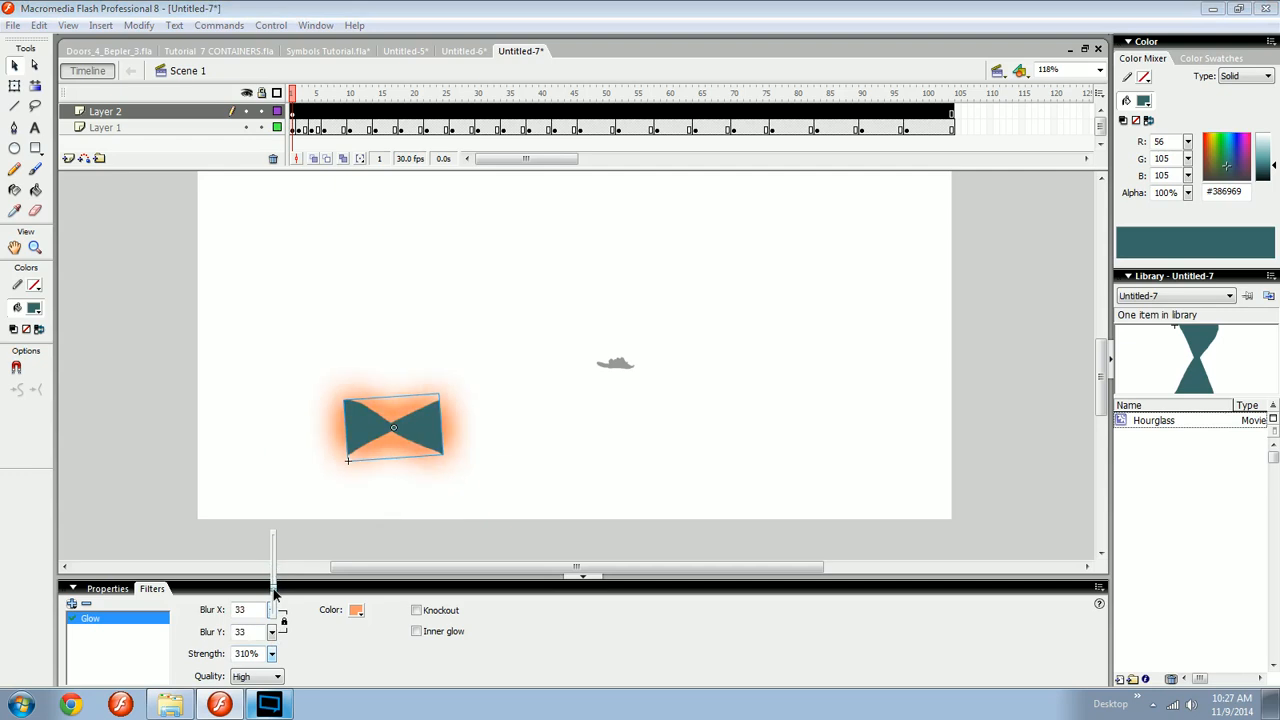
- Examine the orange glow around the hourglass up close and return to its filter settings
left_click(511, 491)
key("z")
left_click_drag(298, 510, 459, 437)
key("v")
left_click(520, 410)
key("ctrl+minus")
key("ctrl+minus")
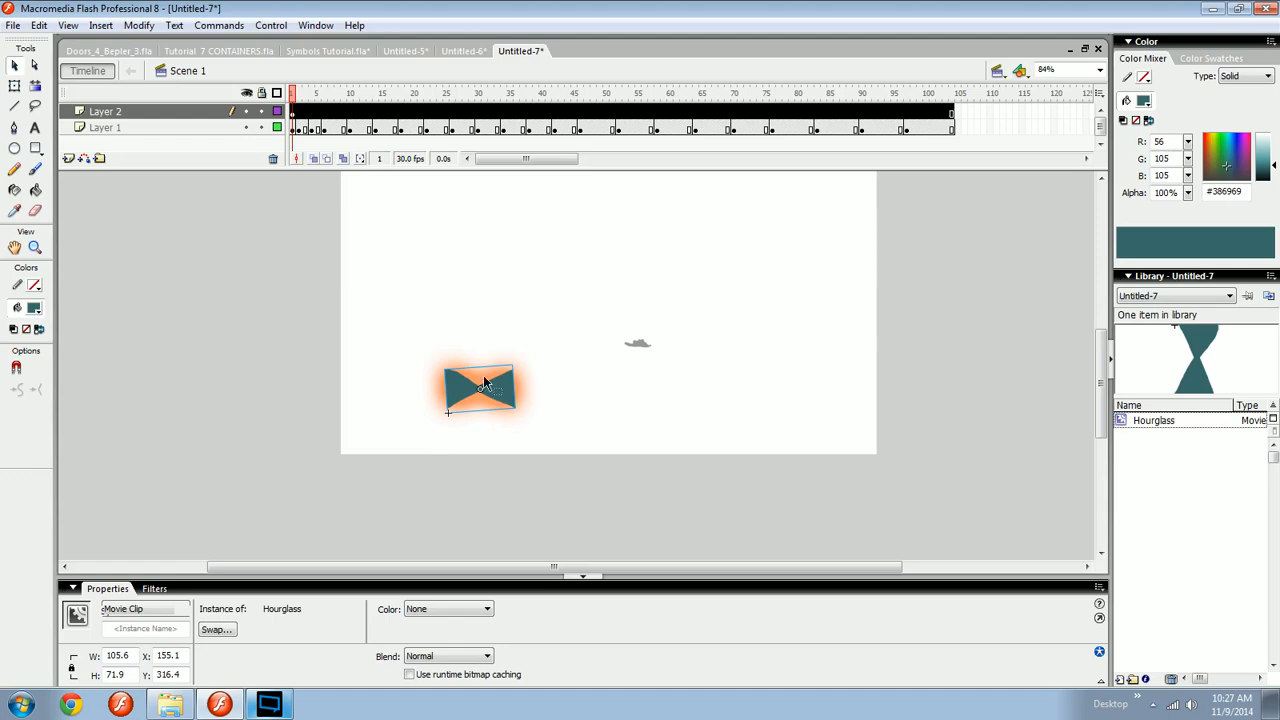
left_click(152, 589)
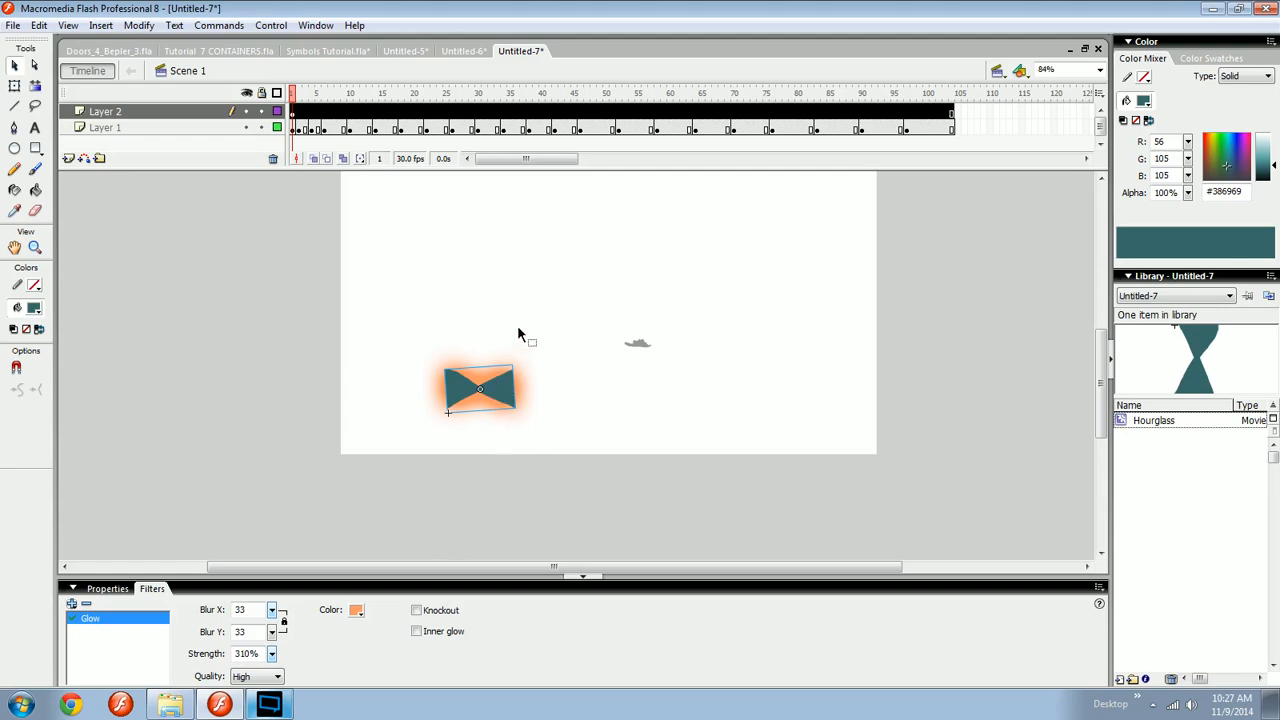
- Delete the glowing hourglass from the canvas and go to frame 1
key("Delete")
left_click_drag(603, 376, 526, 427)
mouse_move(301, 93)
left_mouse_down()
mouse_move(489, 94)
mouse_move(292, 96)
left_mouse_up()
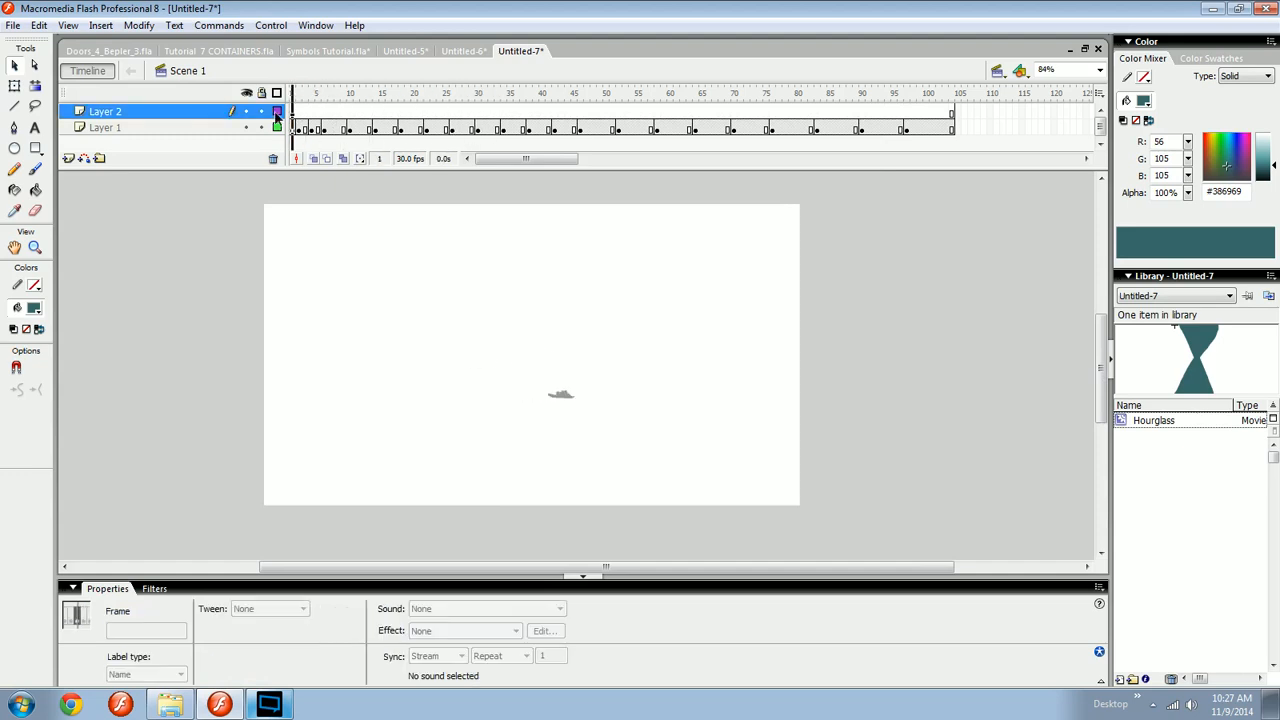
- Scrub through the dust animation, then select all 104 frames of Layer 1 and cut them
key("z")
left_click_drag(458, 466, 601, 428)
left_click(312, 98)
left_click_drag(311, 95, 952, 130)
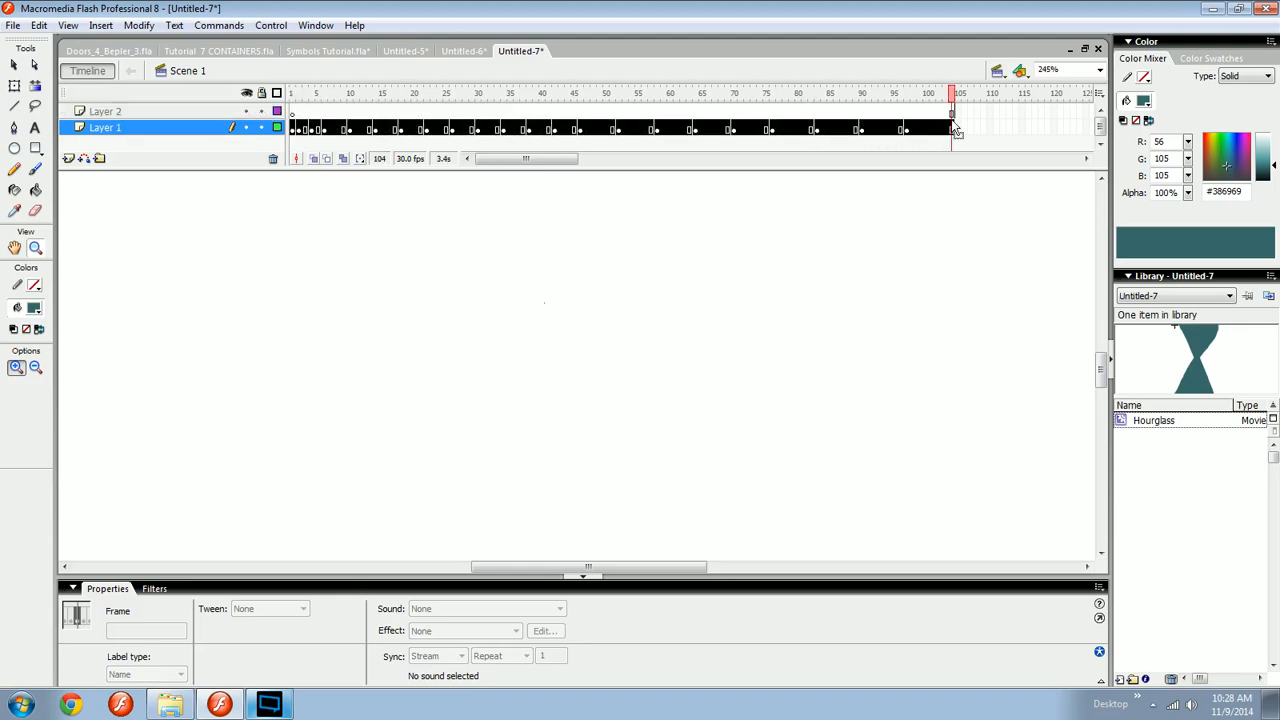
right_click(480, 135)
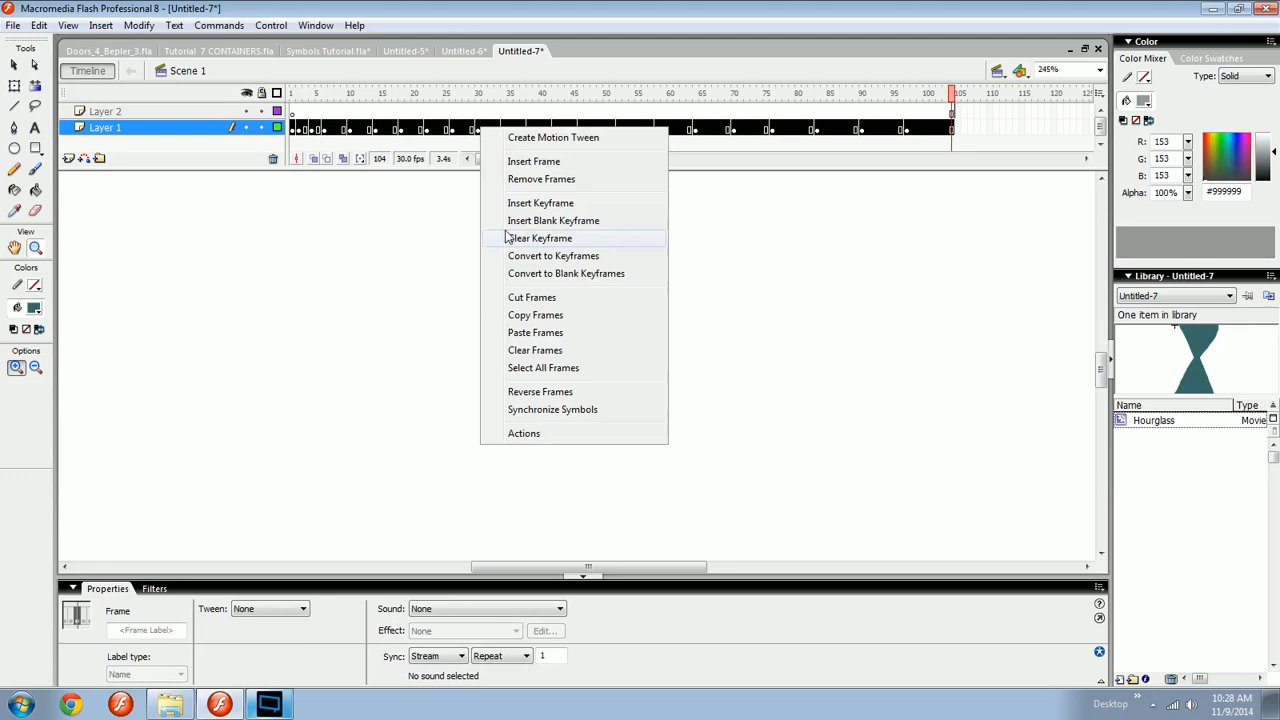
left_click(531, 297)
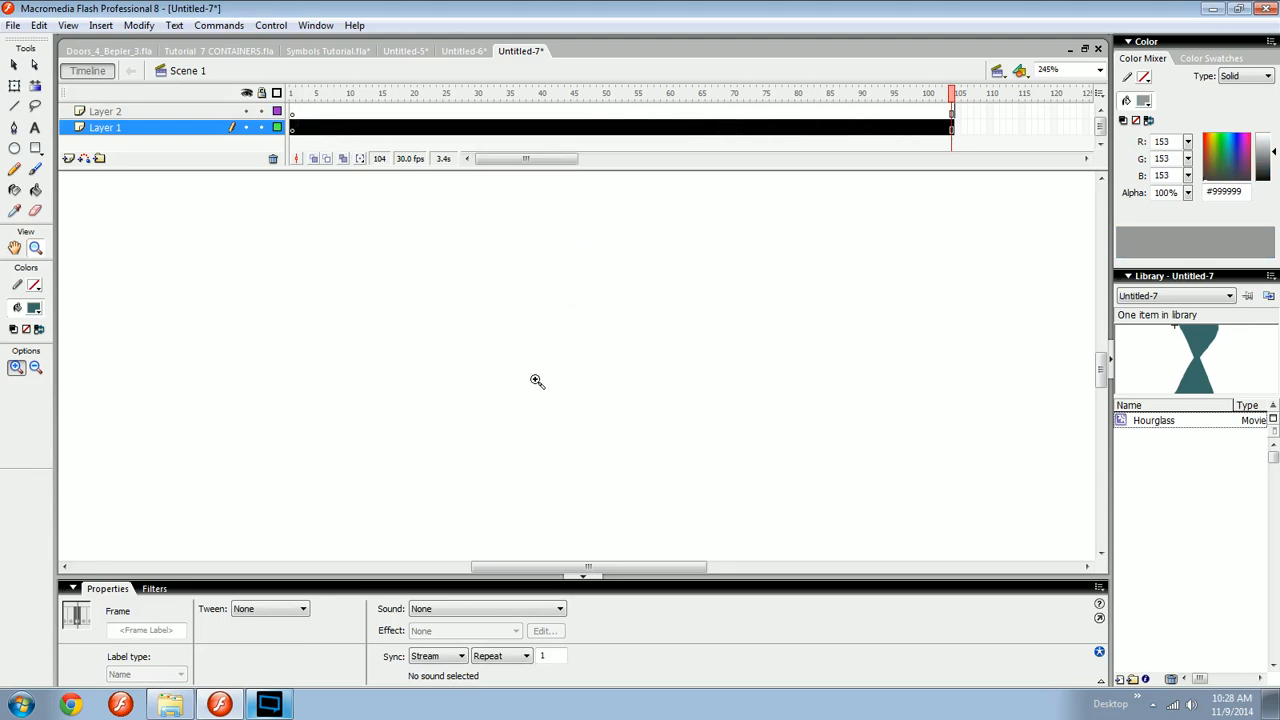
key("b")
left_click_drag(551, 359, 568, 394)
key("ctrl+a")
key("F8")
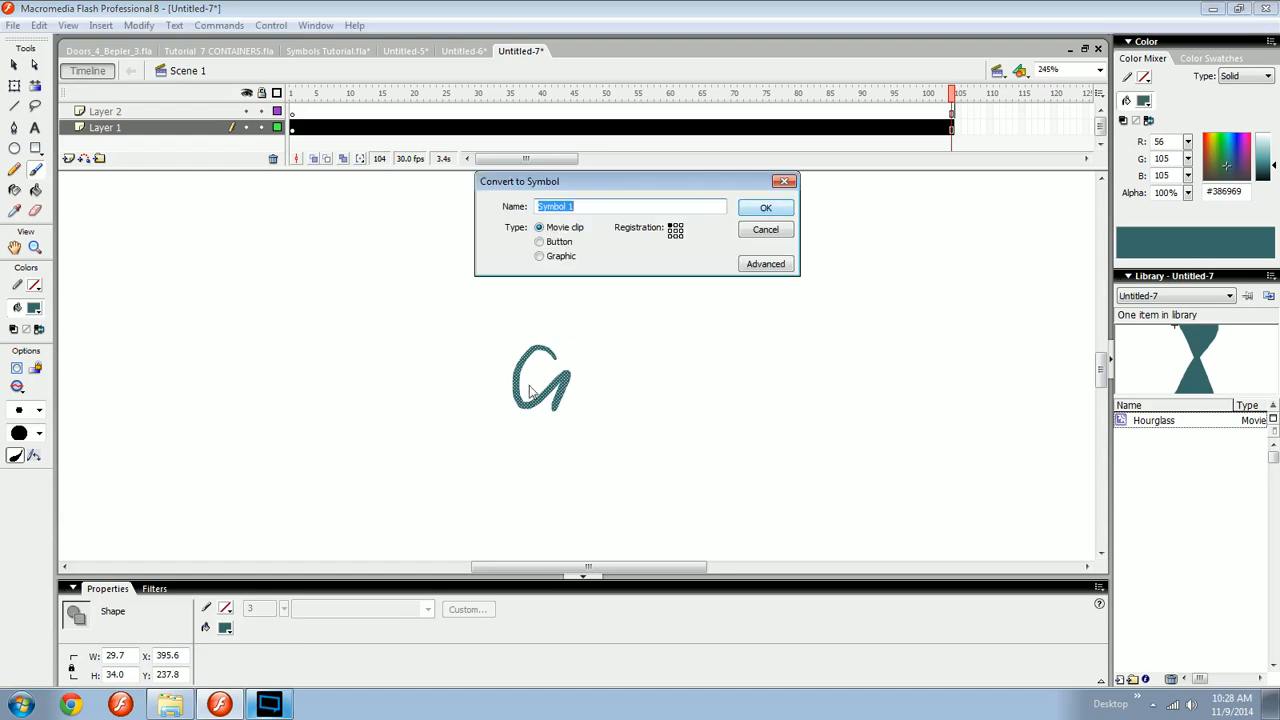
left_click(777, 231)
key("v")
left_click_drag(680, 265, 537, 405)
key("Delete")
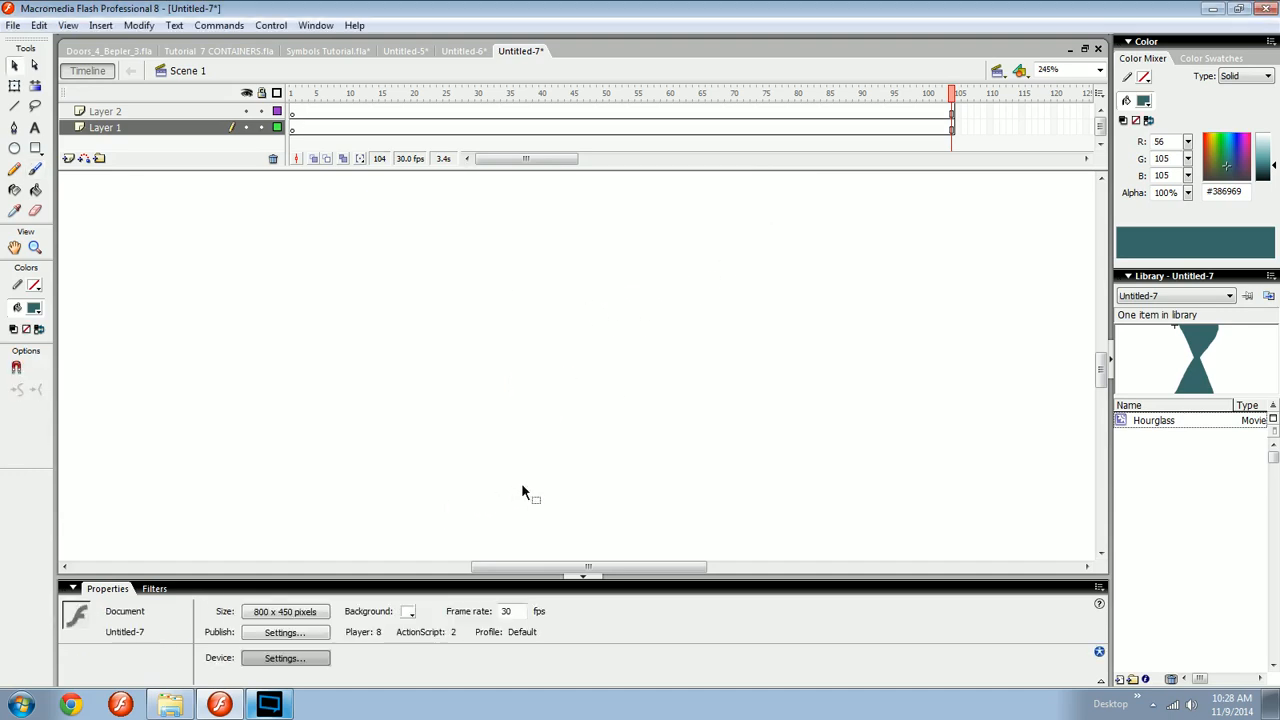
- Create a new empty movie clip symbol named Dust
left_click(1119, 679)
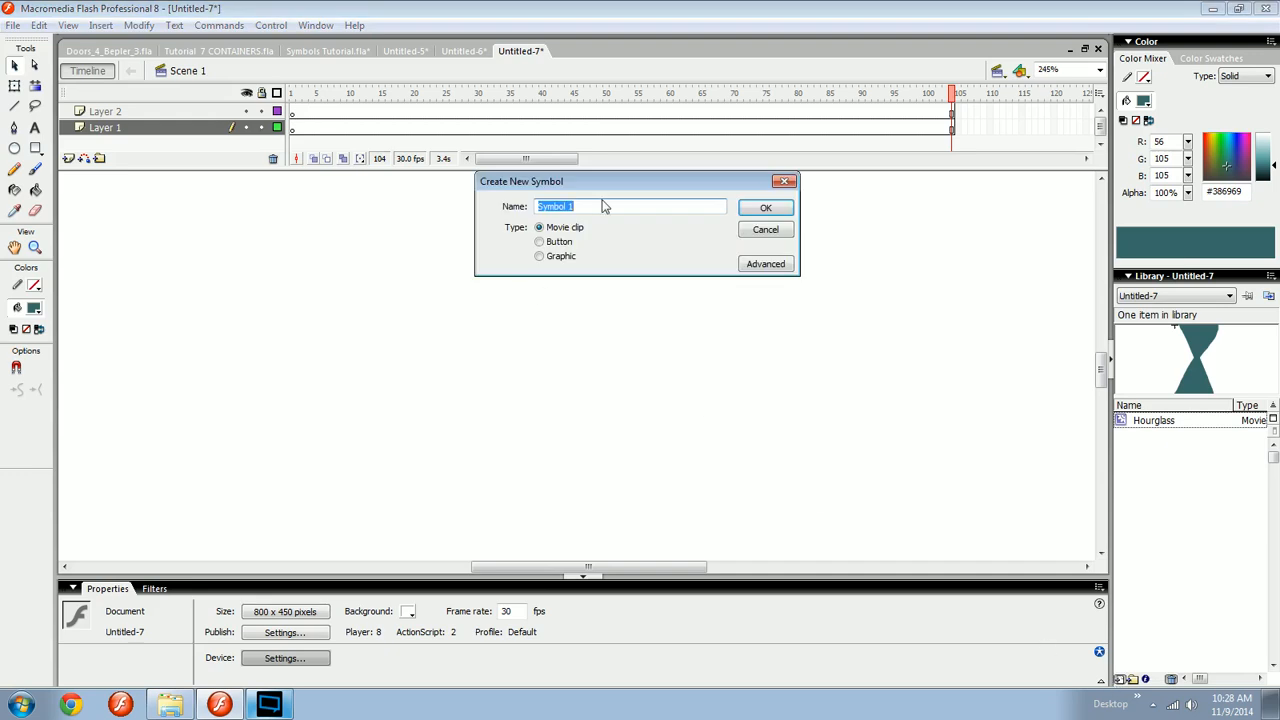
type("Dust")
key("Return")
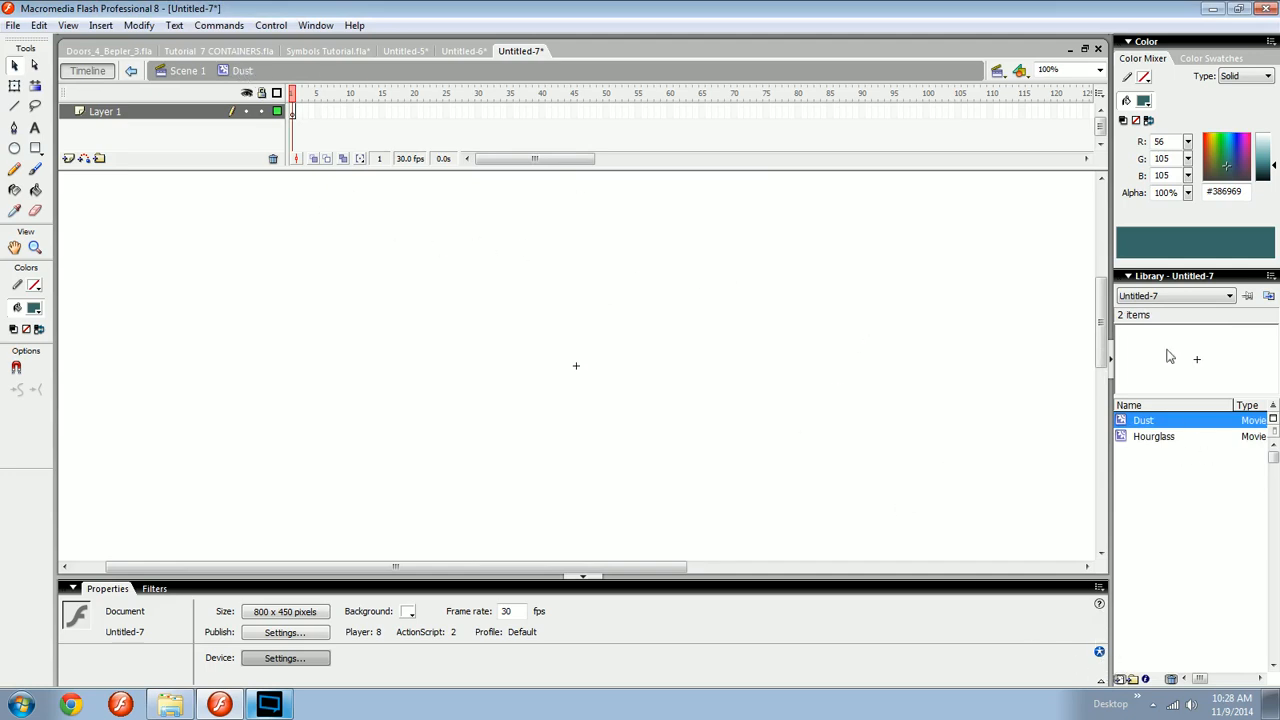
- Paste the cut animation frames at frame 1 of Layer 1 inside the Dust symbol and play them
left_click(295, 111)
right_click(298, 111)
right_click(298, 112)
left_click(309, 199)
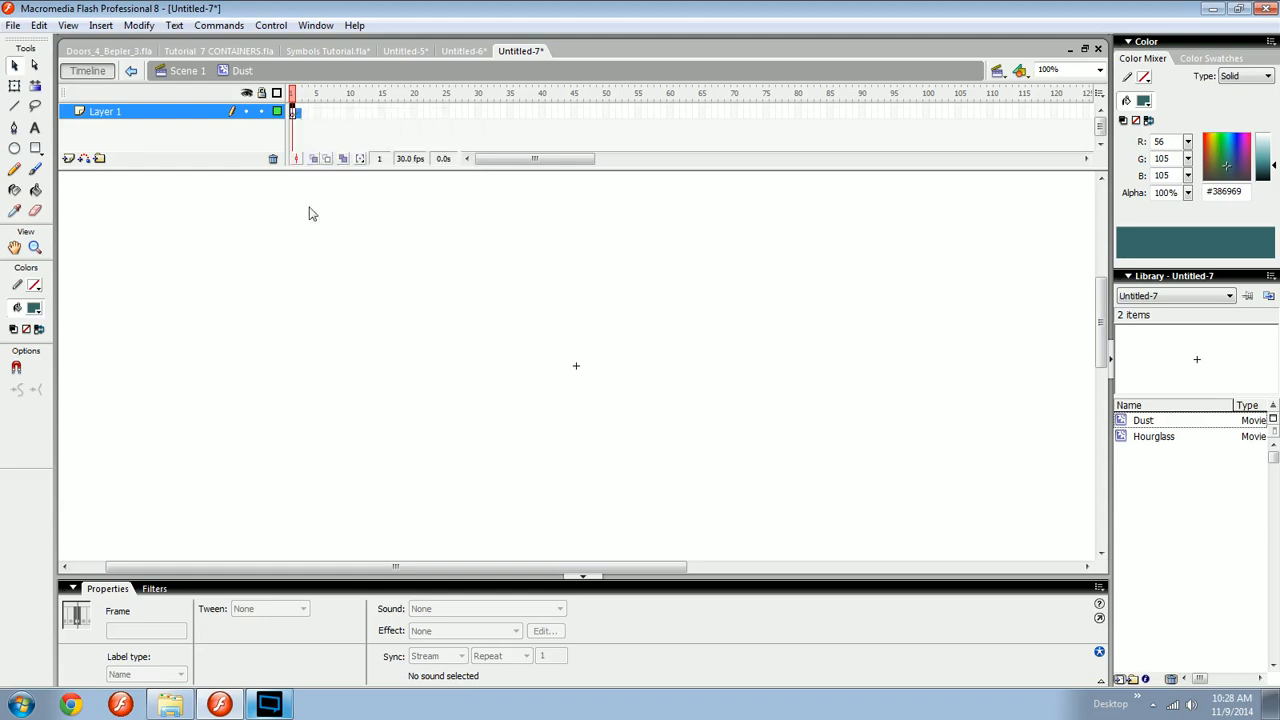
right_click(298, 112)
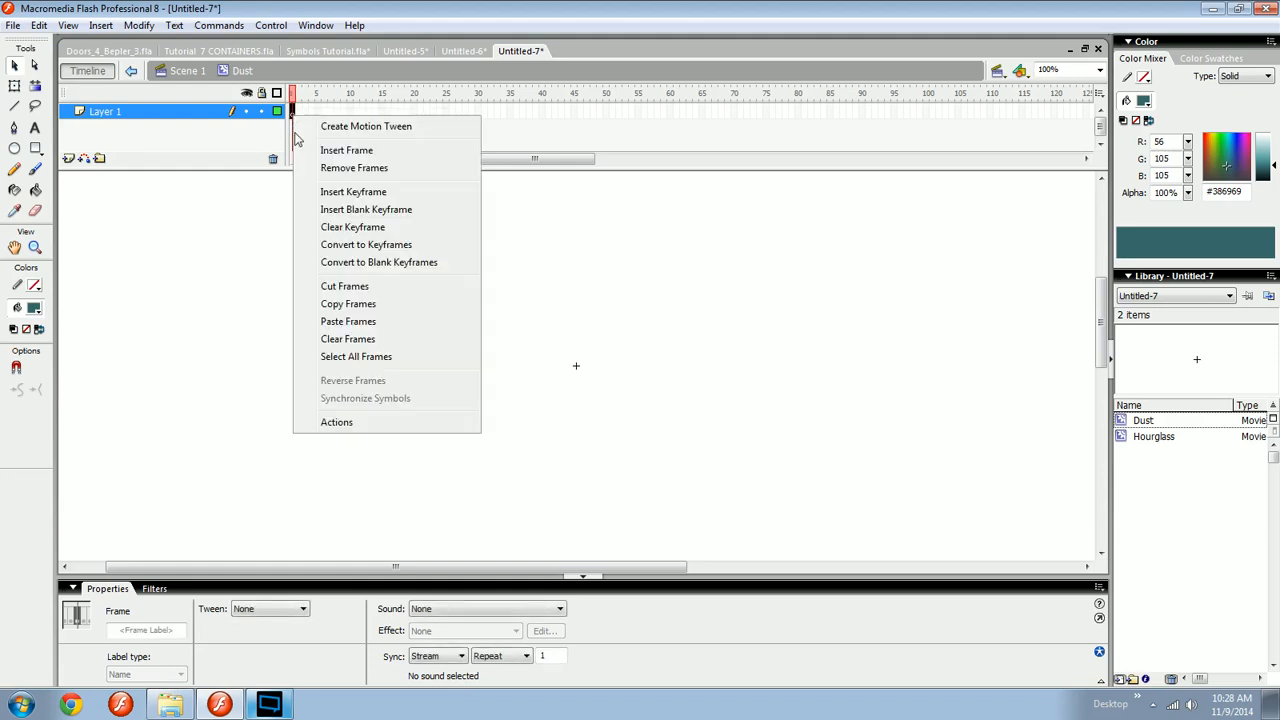
left_click(352, 323)
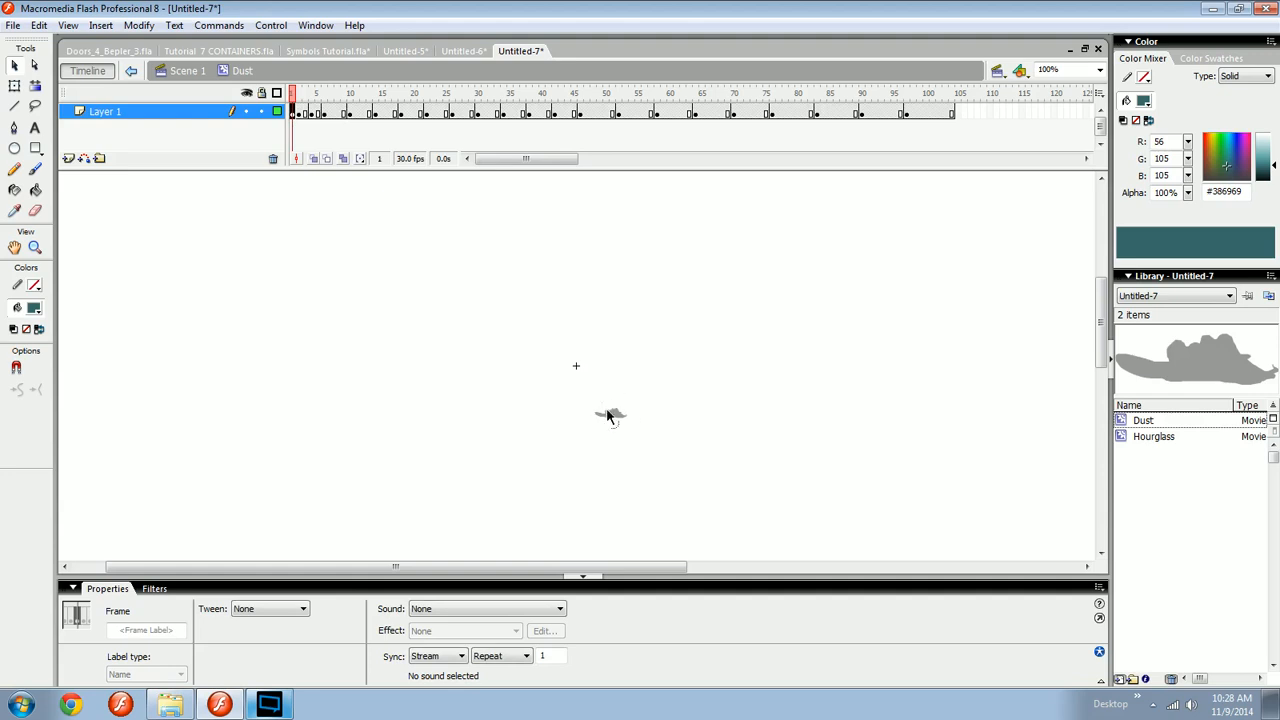
key("Return")
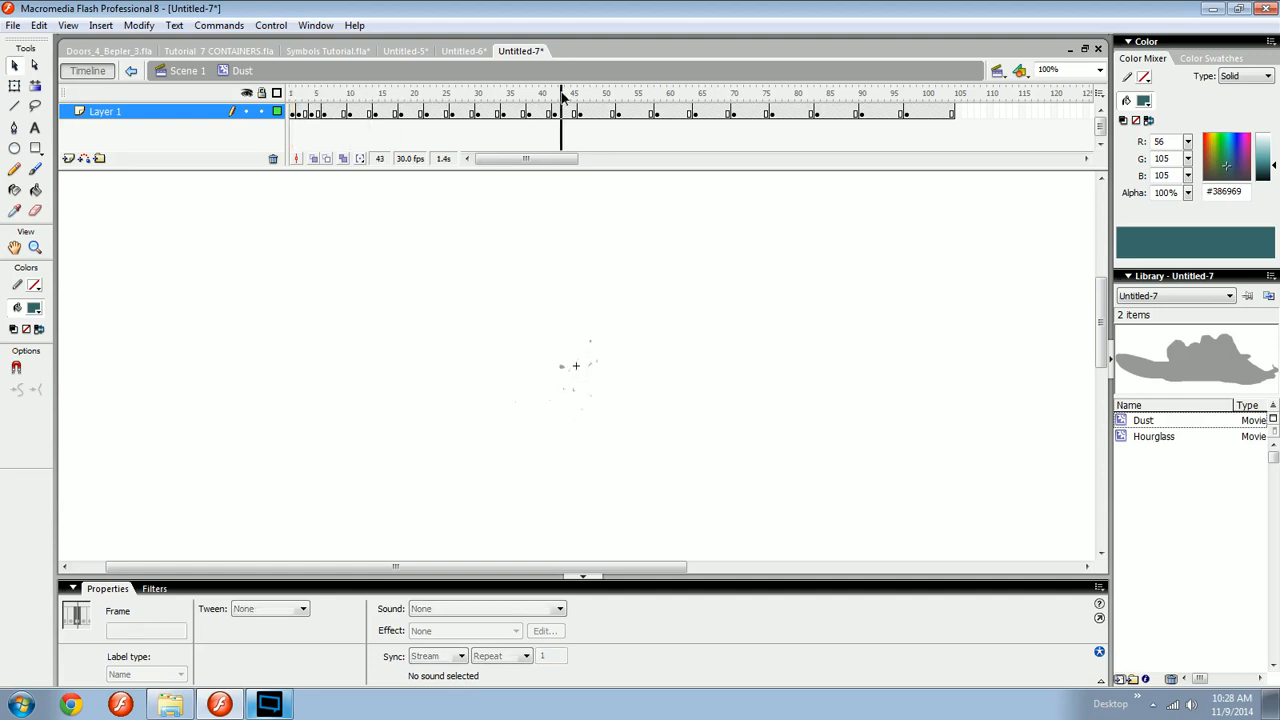
- Return to Scene 1 and place an instance of the Dust symbol from the library on Layer 1's canvas
left_click(187, 71)
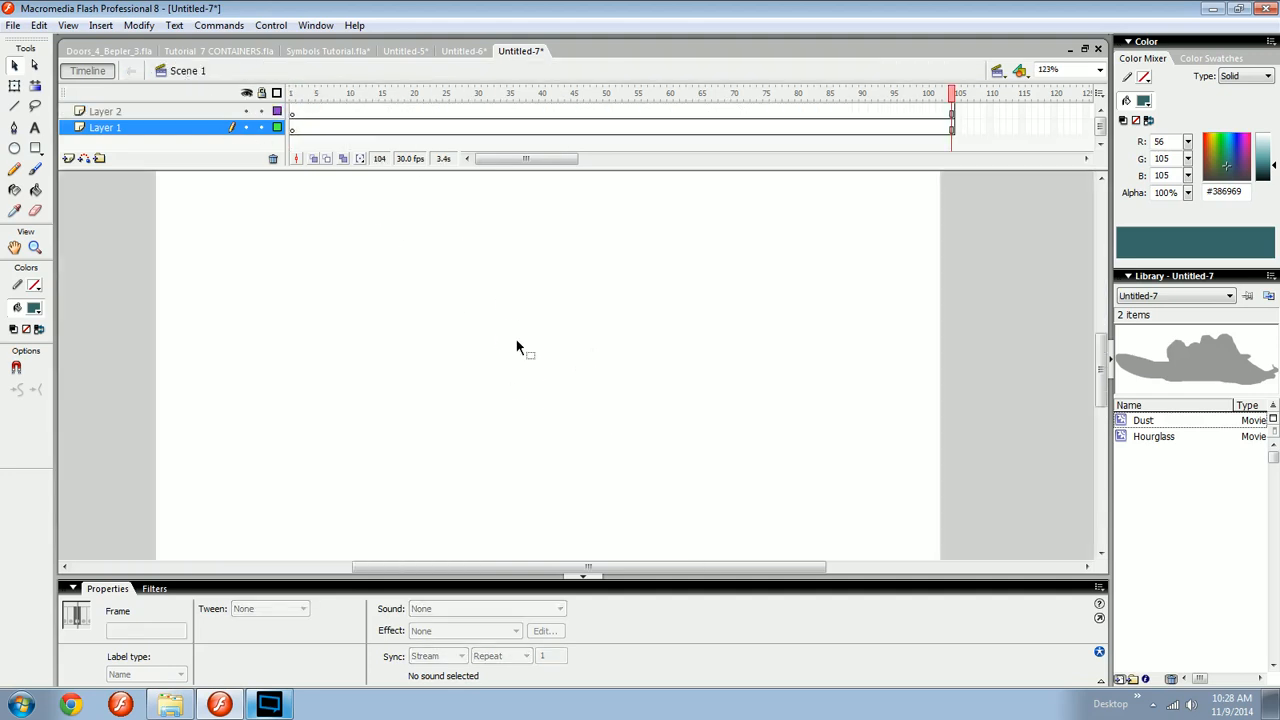
left_click_drag(1218, 384, 531, 423)
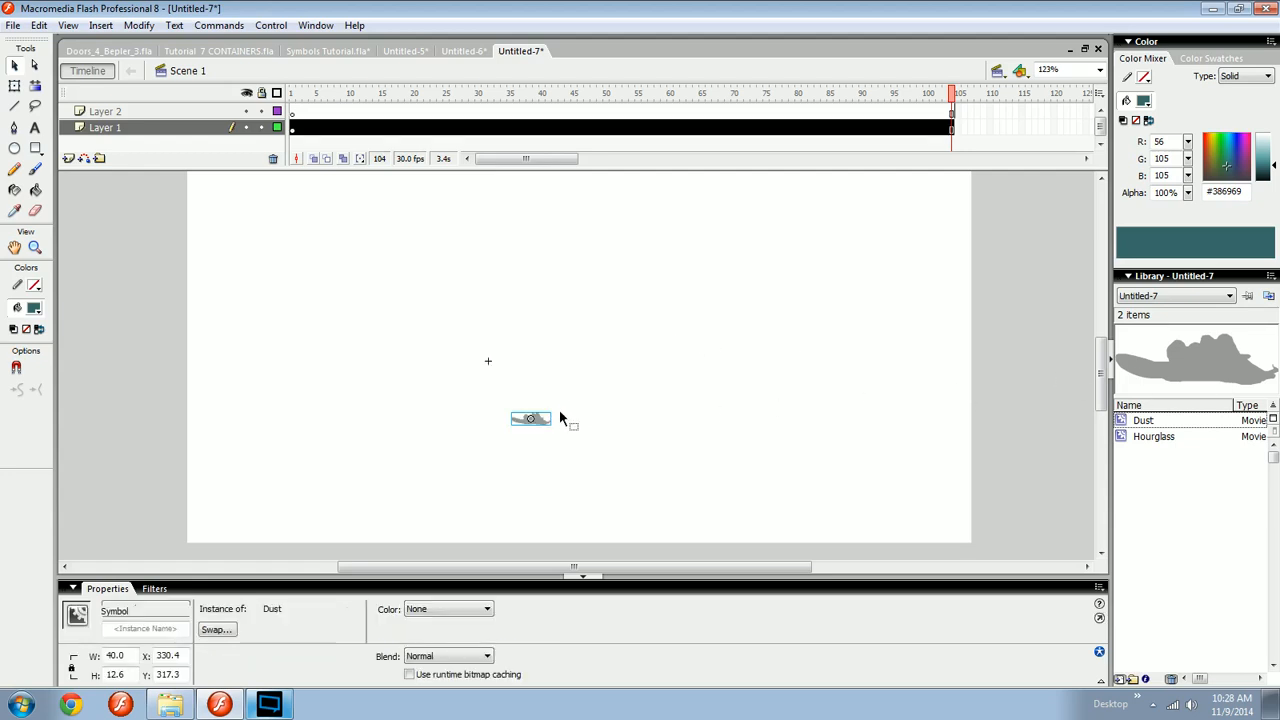
left_click(292, 111)
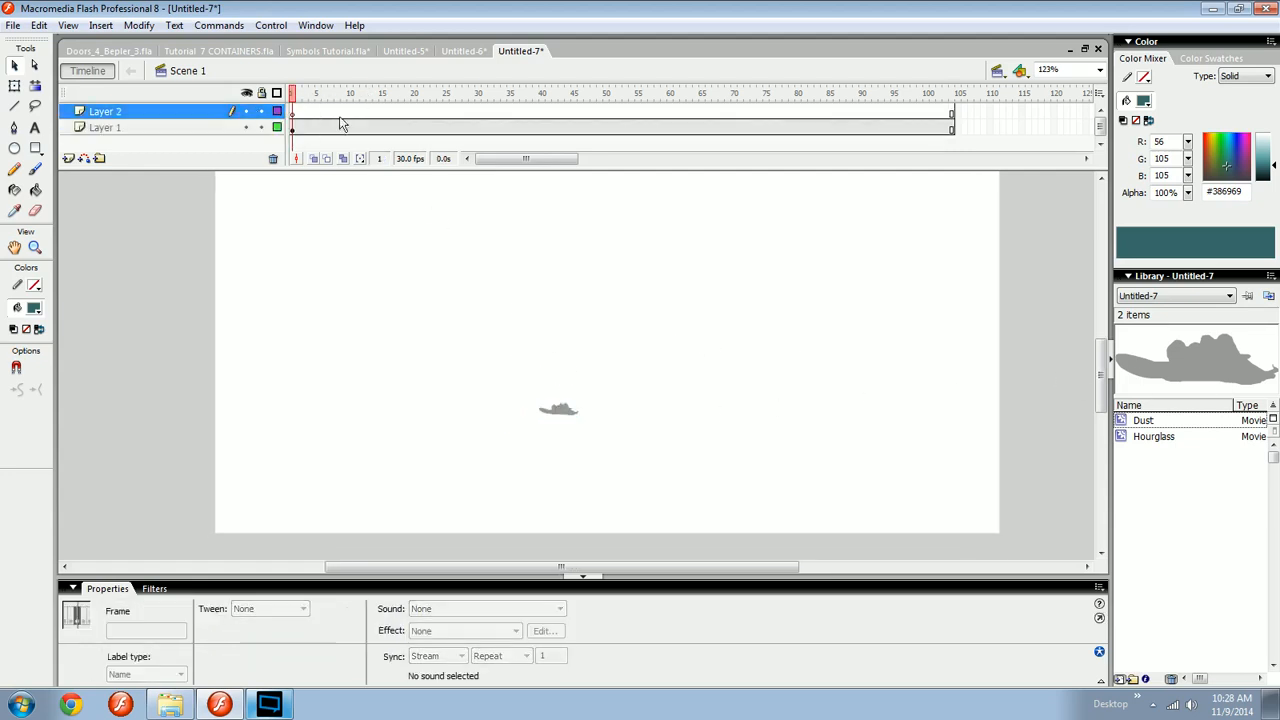
- Move the Dust instance to the right side of the canvas and enlarge it to about 146 by 46 pixels
left_click_drag(602, 343, 525, 422)
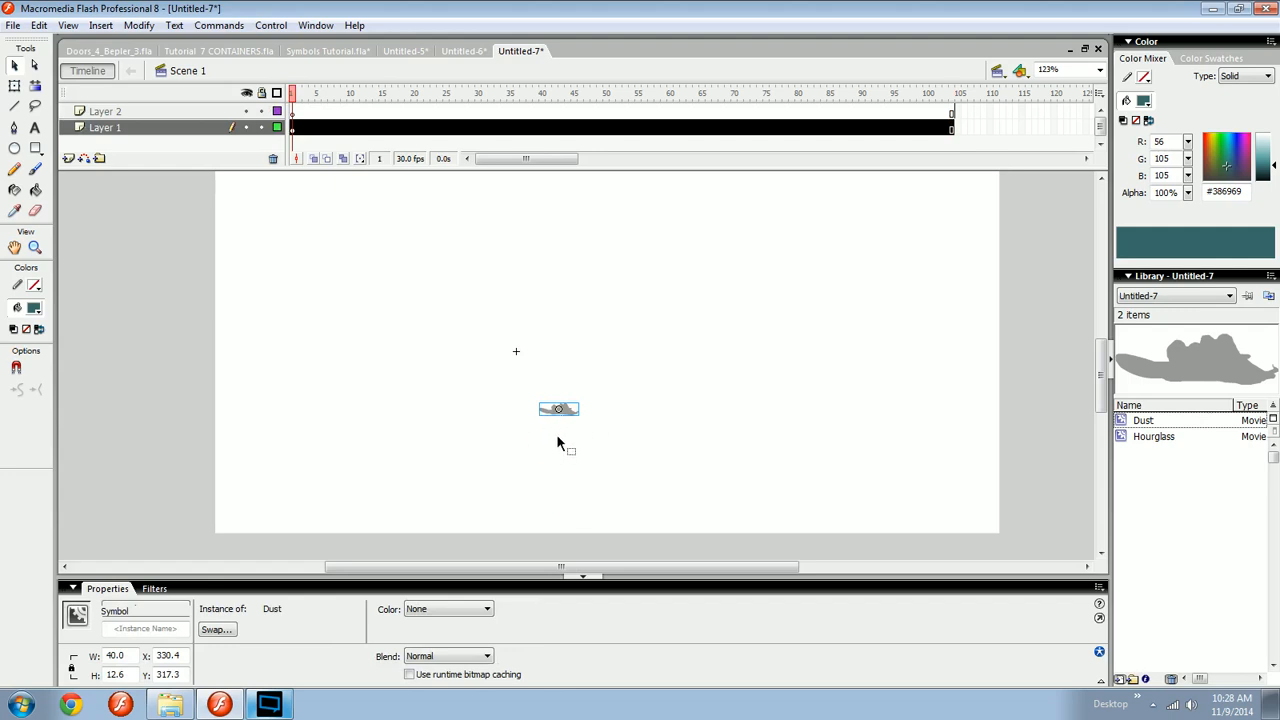
left_click(324, 93)
left_click_drag(556, 408, 716, 362)
key("q")
left_click_drag(630, 408, 791, 430)
- Apply a Blur filter with Blur X and Blur Y 10 and High quality to the Dust instance, and test the movie
left_click(152, 589)
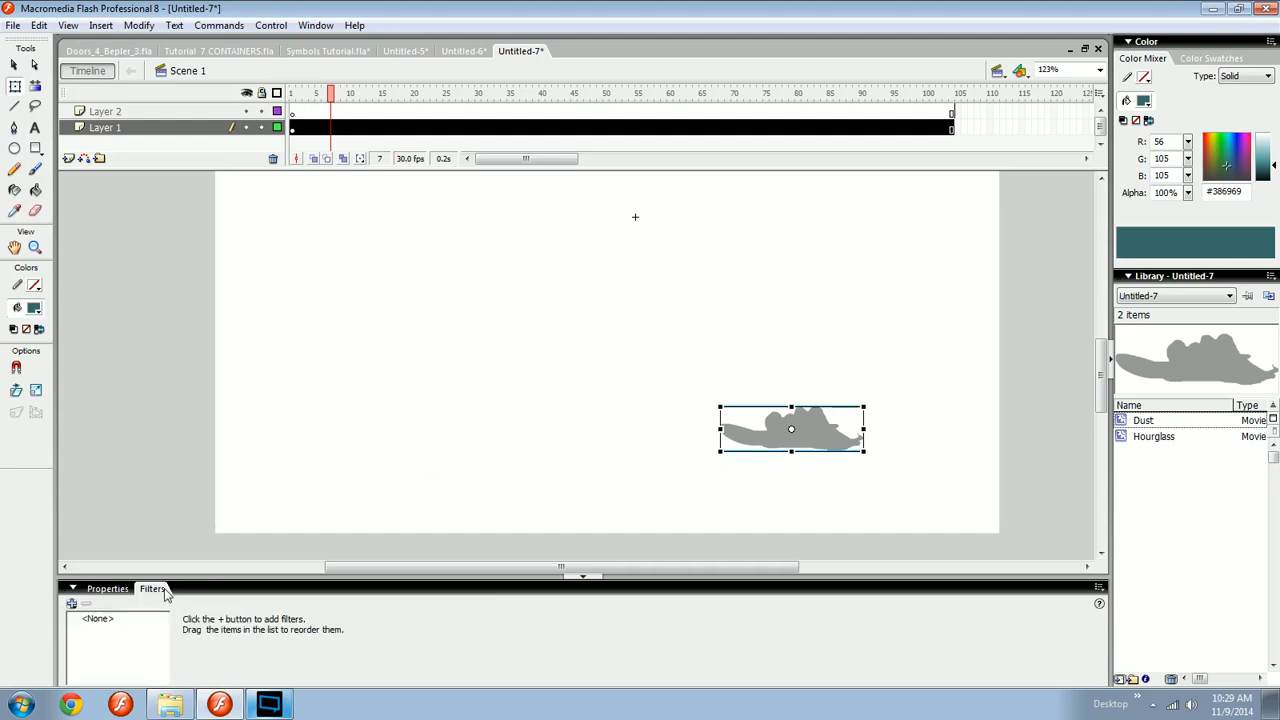
left_click(71, 604)
left_click(130, 508)
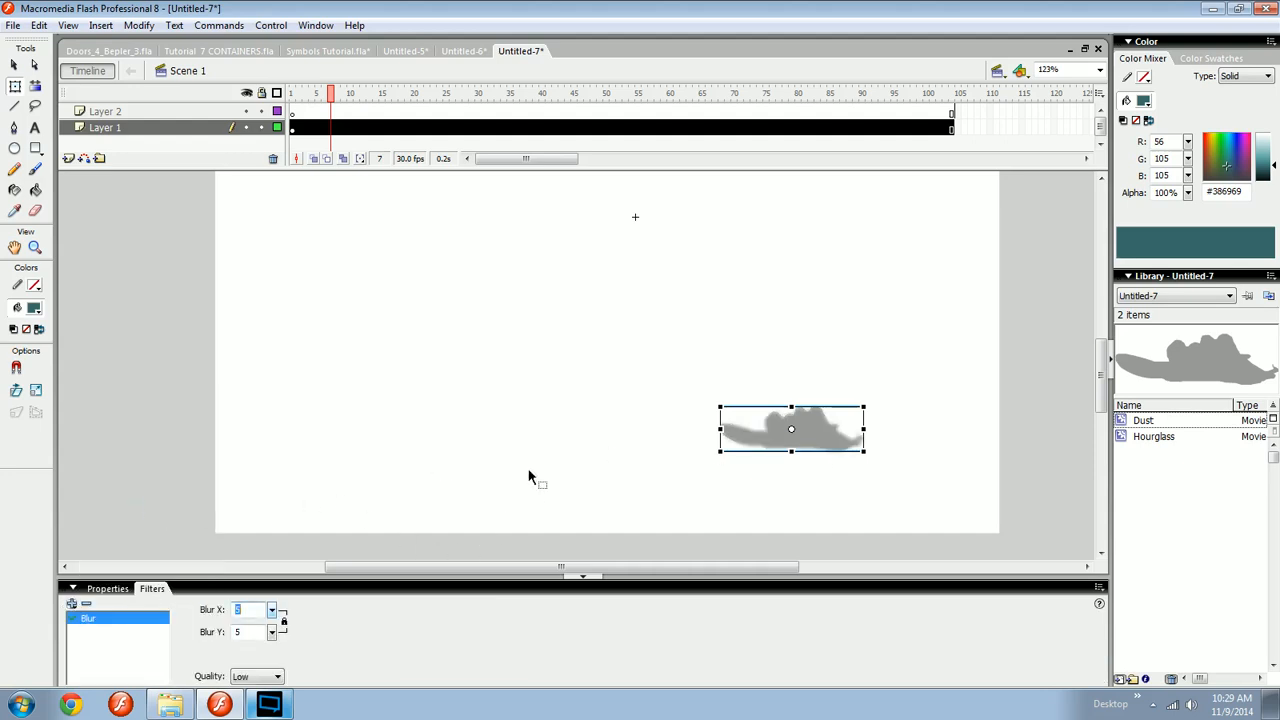
left_click(257, 676)
left_click(250, 708)
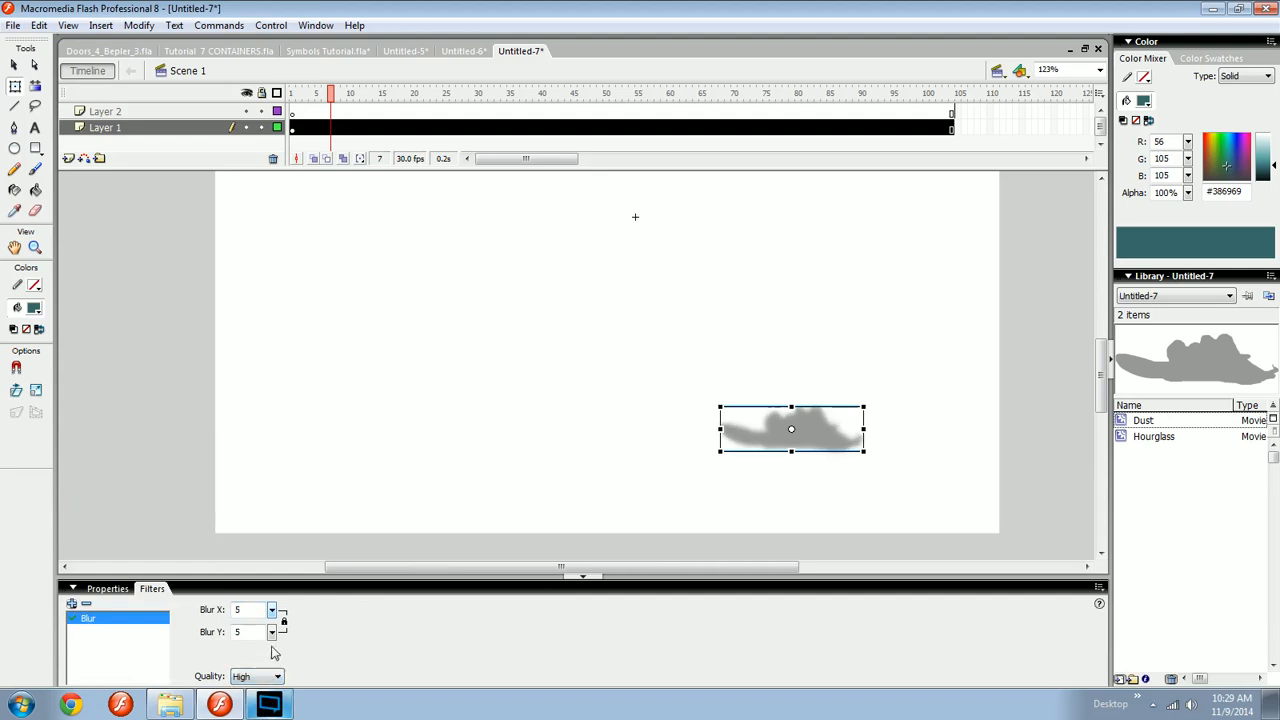
left_click(415, 484)
key("ctrl+Return")
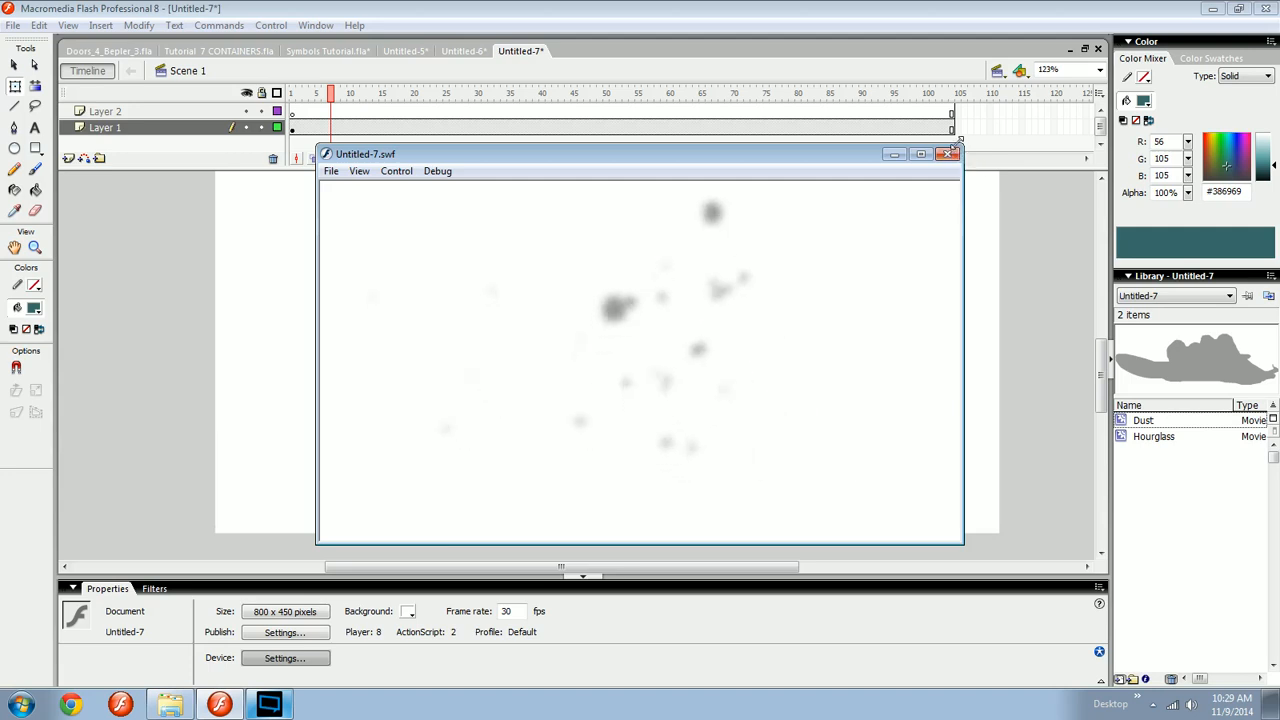
left_click(947, 155)
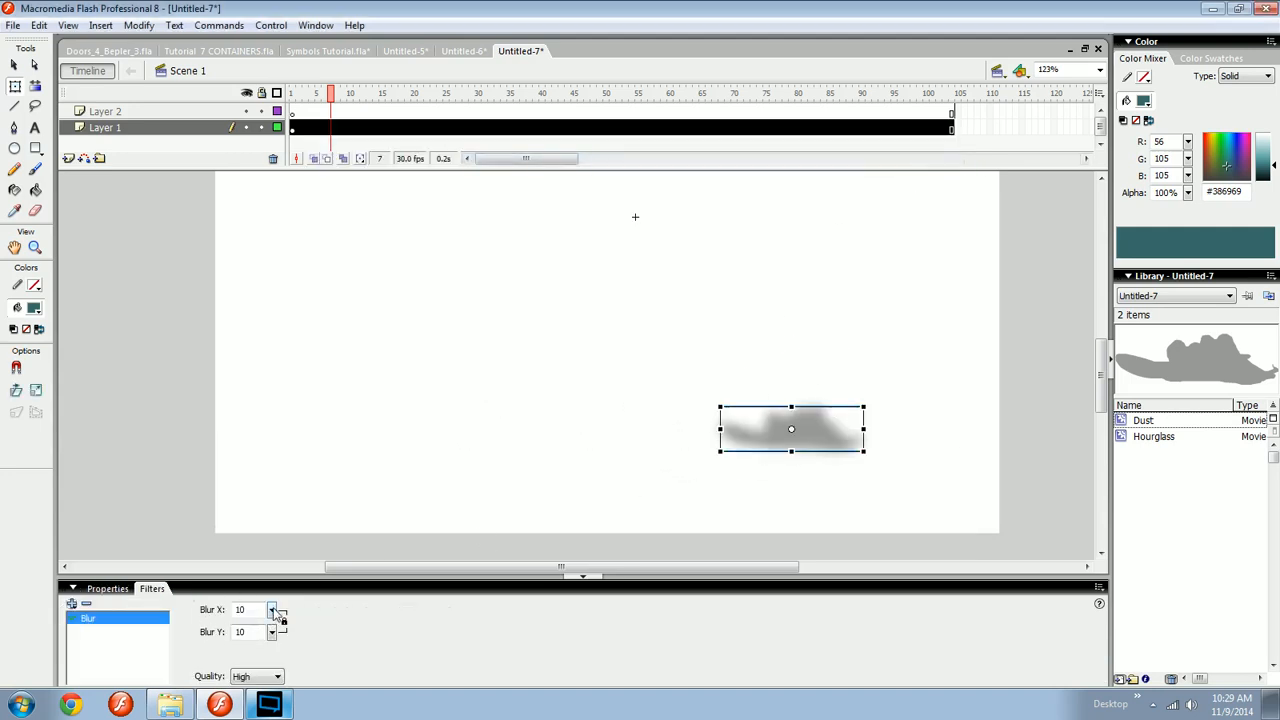
- Lower the Dust instance's linked Blur X and Blur Y values and test the movie again
left_click_drag(274, 611, 277, 621)
left_click_drag(273, 610, 276, 607)
left_click(421, 477)
key("ctrl+Return")
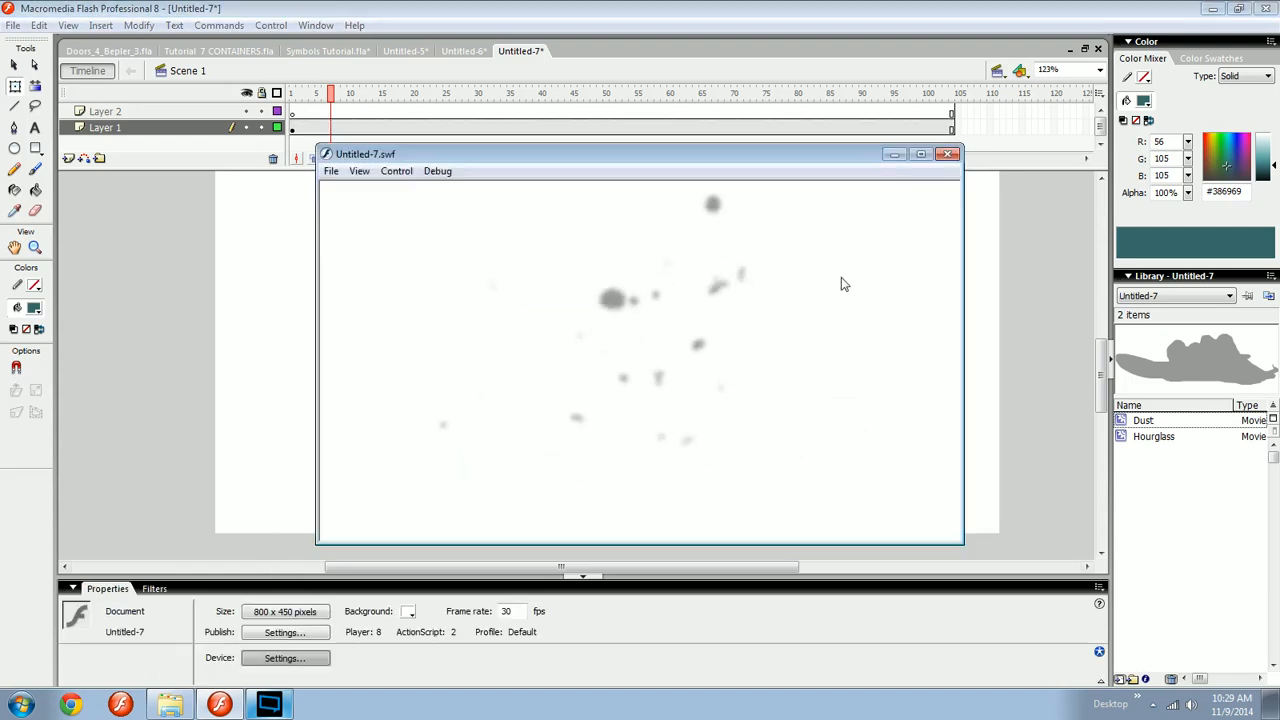
left_click(949, 157)
- Move the blurred Dust instance to the lower right corner of the canvas, at about X 574.7, Y 395.6
left_click_drag(950, 282, 684, 506)
left_click(107, 588)
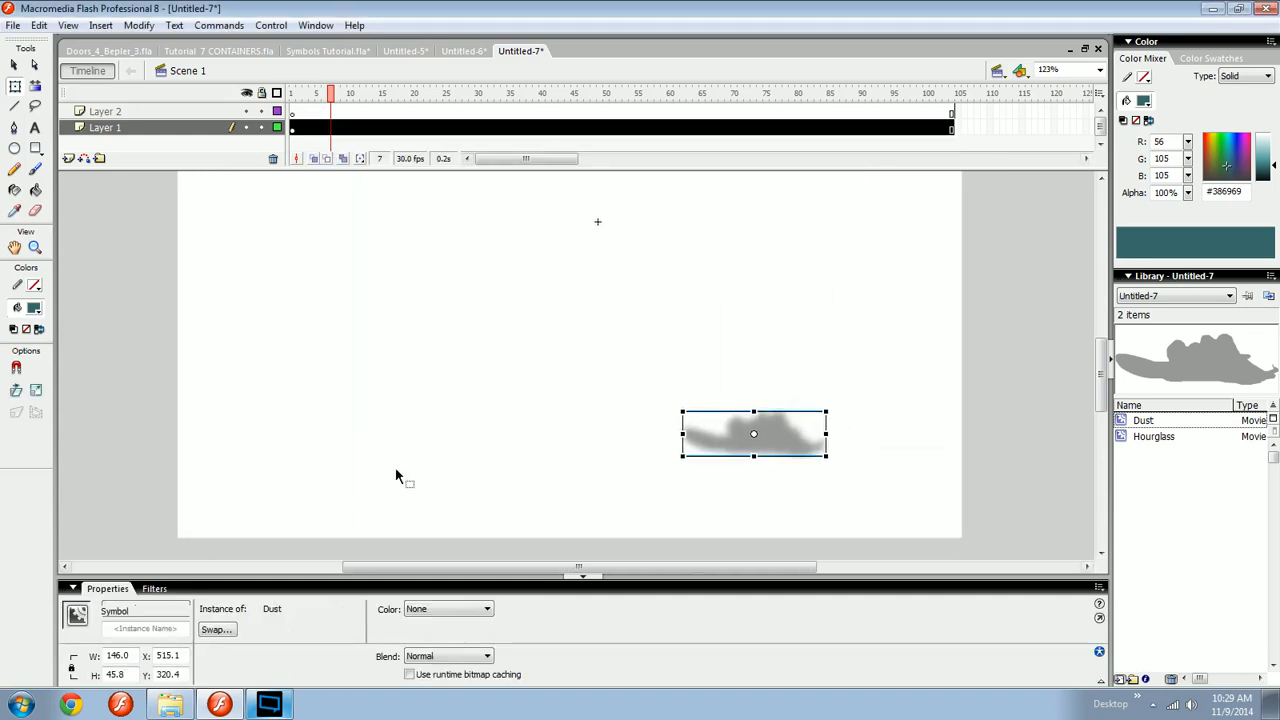
left_click_drag(758, 437, 840, 510)
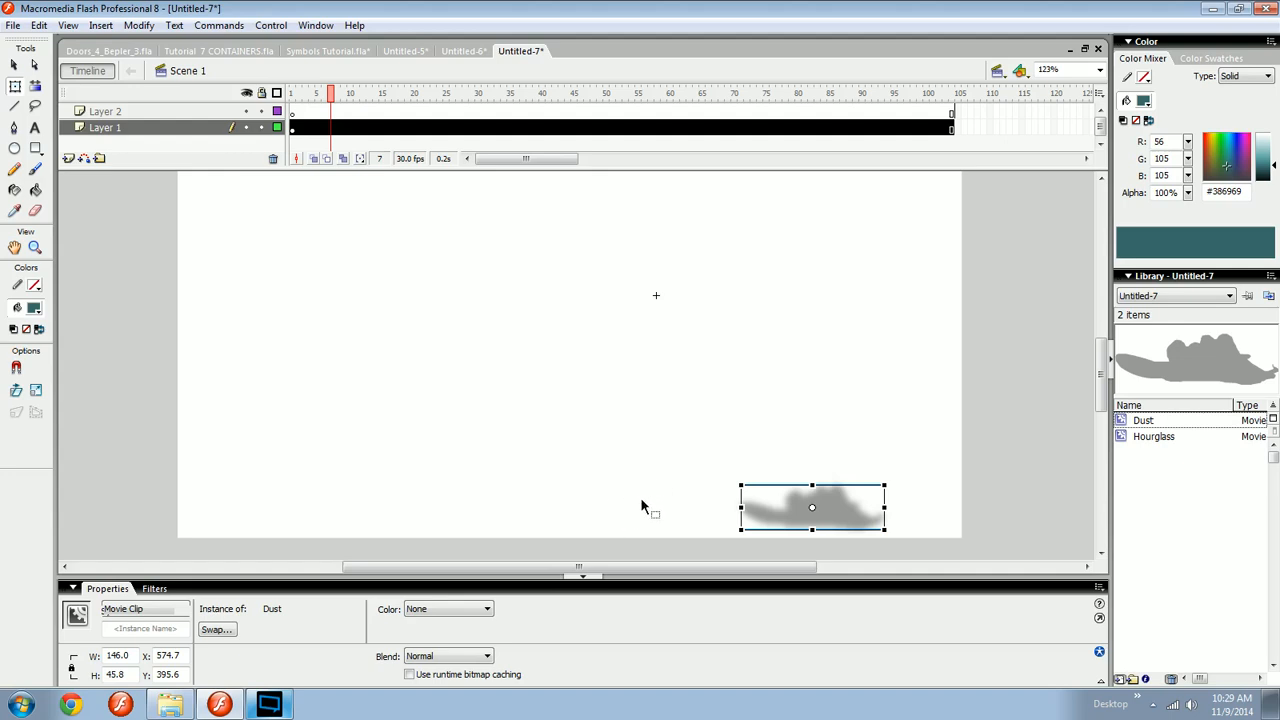
left_click_drag(671, 503, 716, 459)
key("v")
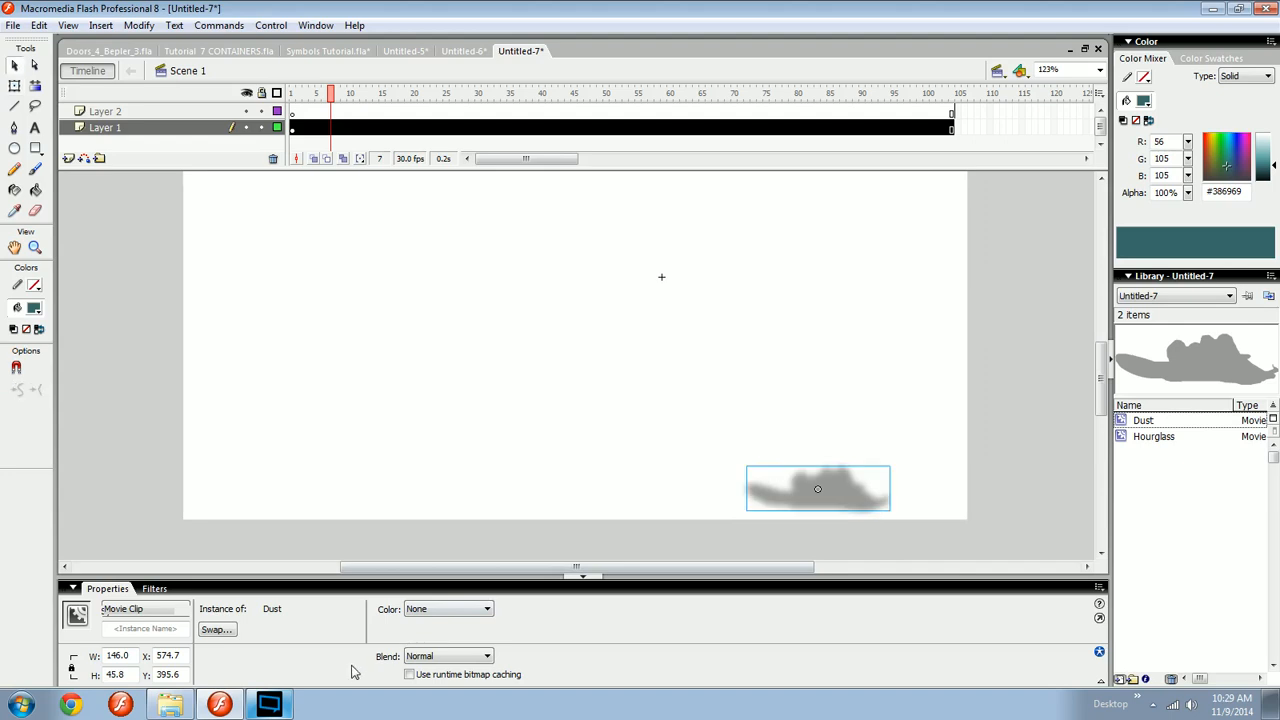
left_click(446, 609)
left_click(443, 611)
left_click(446, 656)
left_click(501, 645)
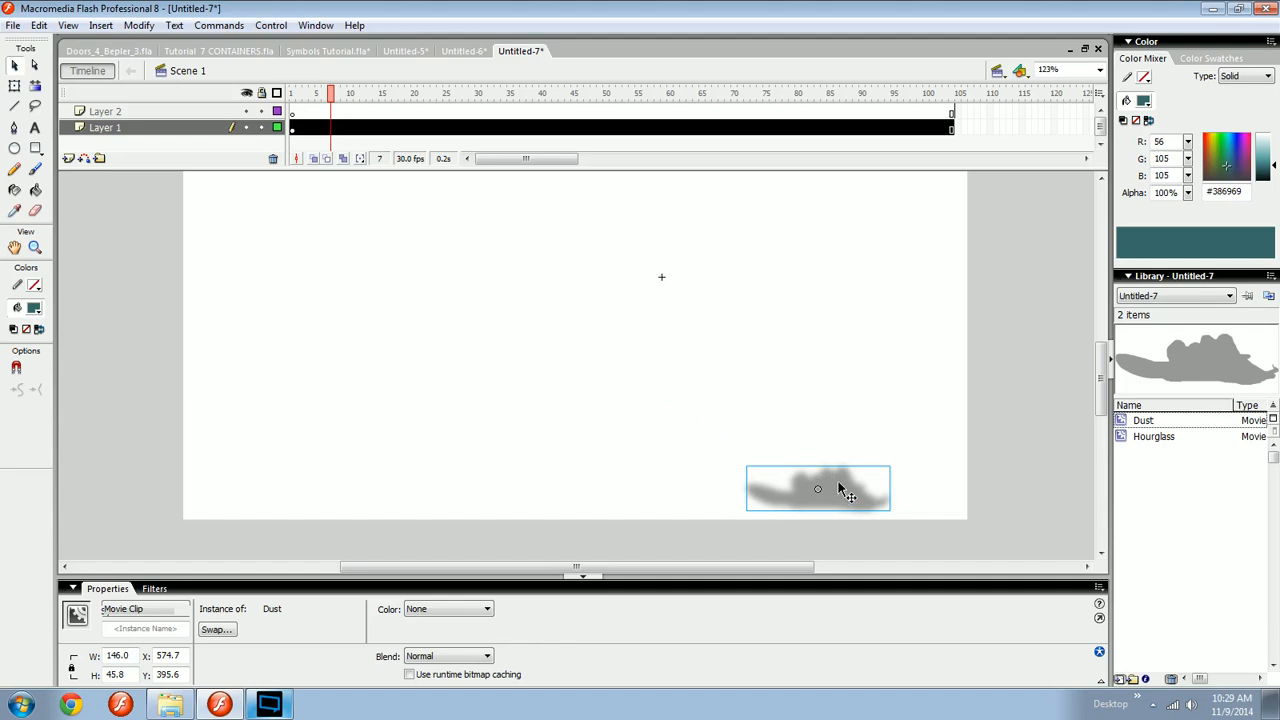